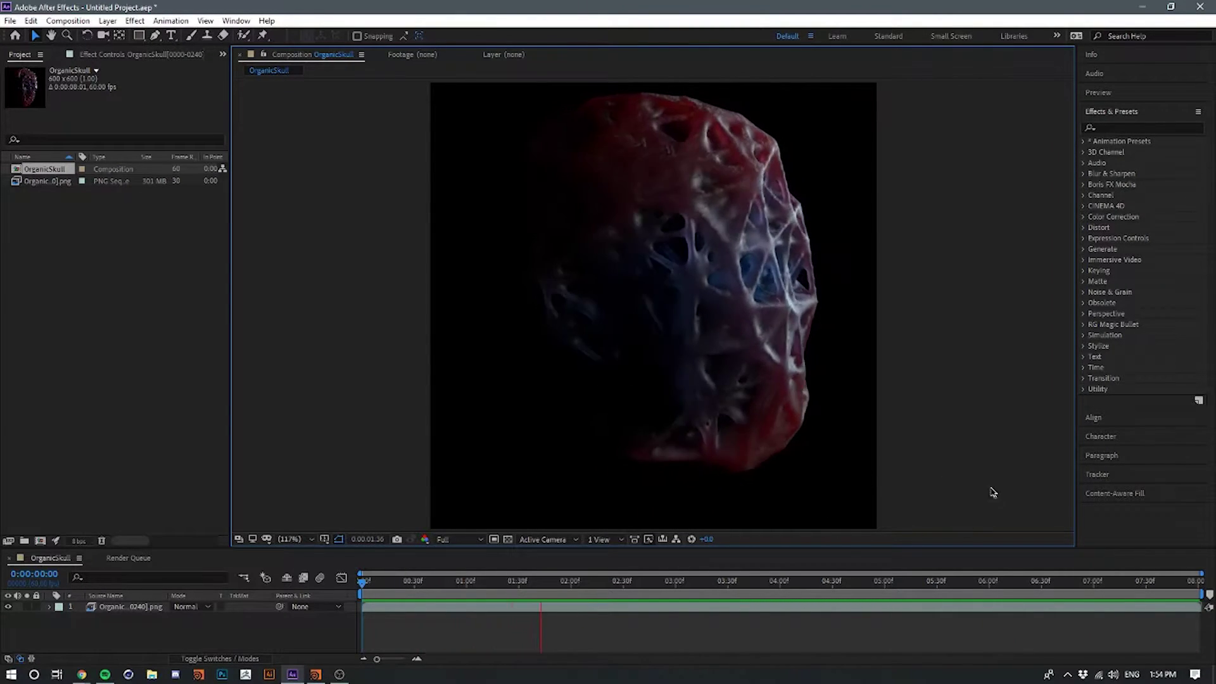
Stop the preview playback in After Effects, switch to Houdini and open the Skull_750k geometry network
key("space")
left_click(1141, 7)
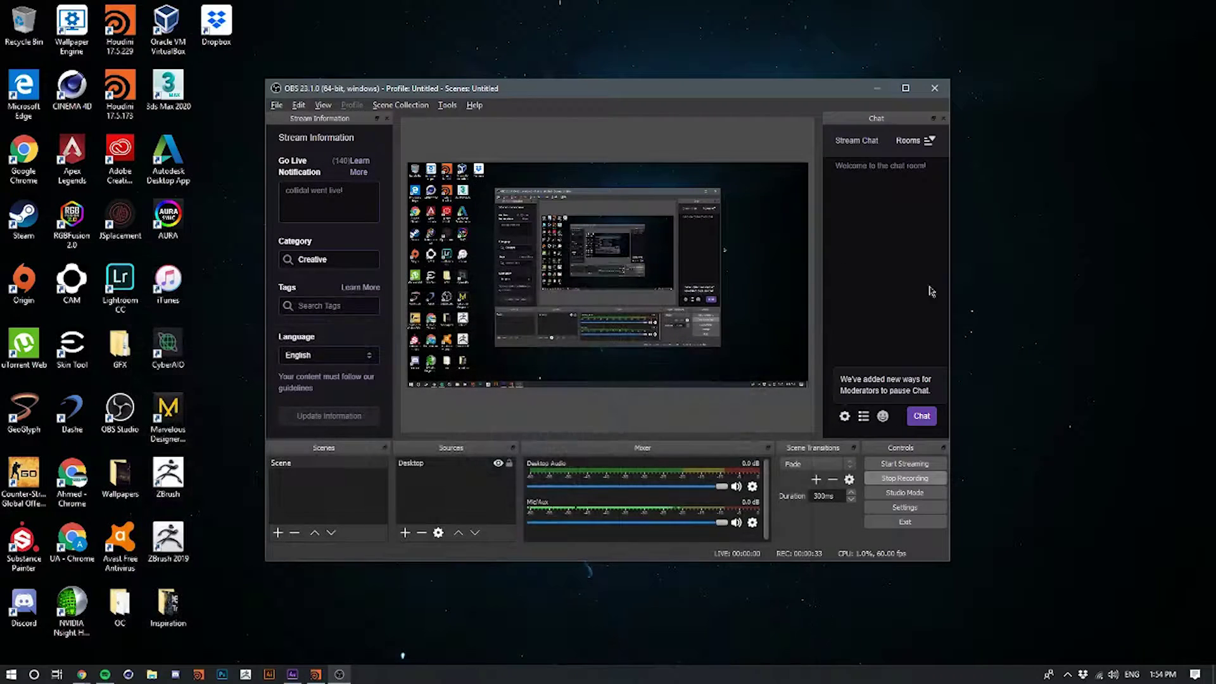
left_click(316, 674)
middle_click_drag(952, 458, 936, 458)
left_click_drag(909, 424, 1079, 527)
left_click(1067, 492)
left_click(1012, 480)
double_click(1011, 483)
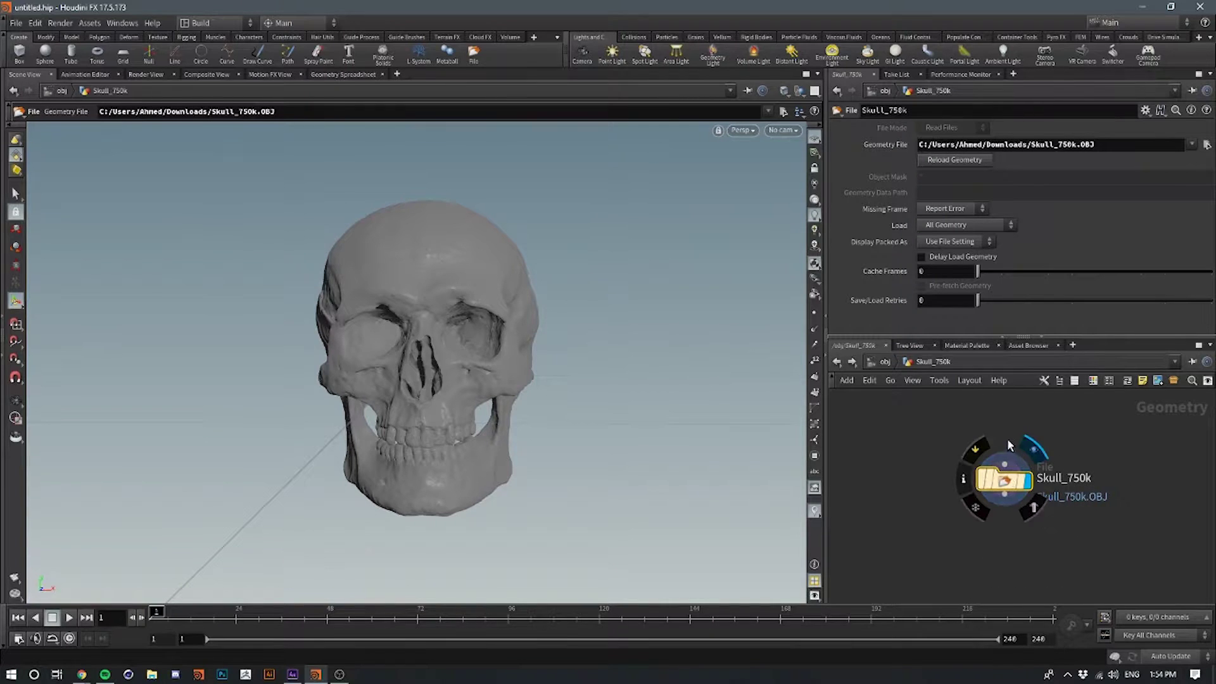
Examine the imported skull mesh up close from several angles
left_click_drag(1012, 482, 970, 473)
key("Tab")
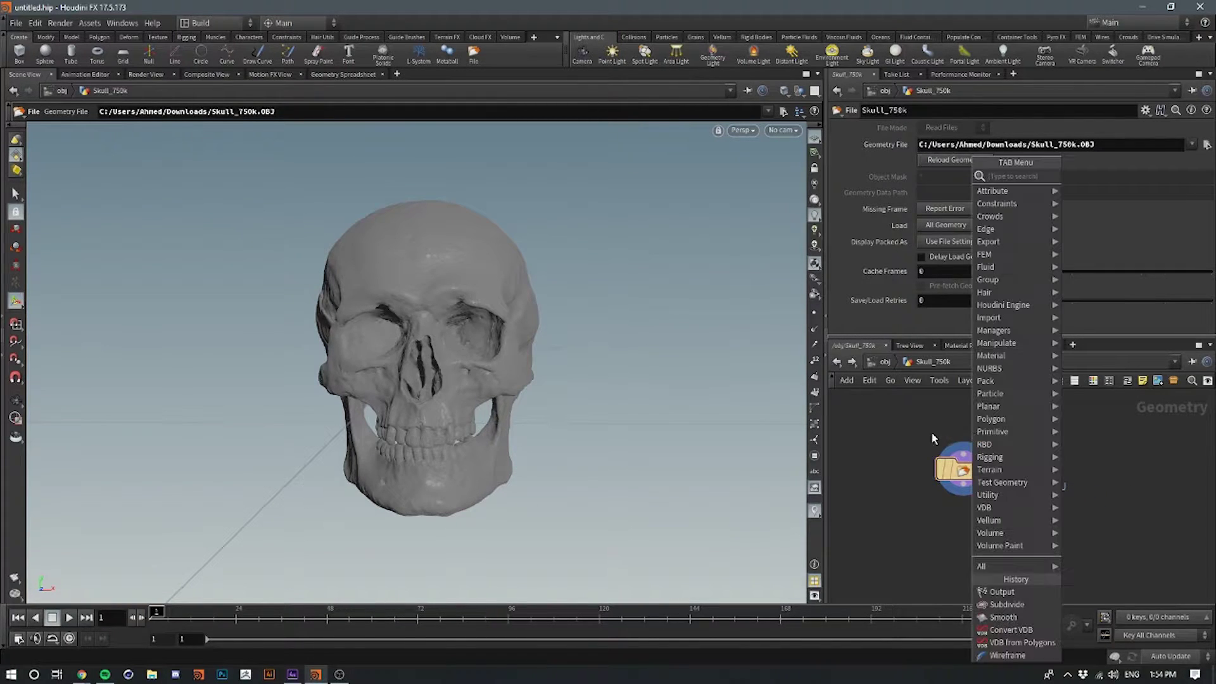
left_click(888, 415)
left_click_drag(467, 348, 544, 353, "alt")
right_click_drag(544, 352, 491, 364, "alt")
right_click(491, 364)
left_click(484, 347)
right_click_drag(399, 324, 465, 328, "alt")
middle_click_drag(465, 329, 507, 319, "alt")
left_click_drag(507, 320, 452, 349)
key("Return")
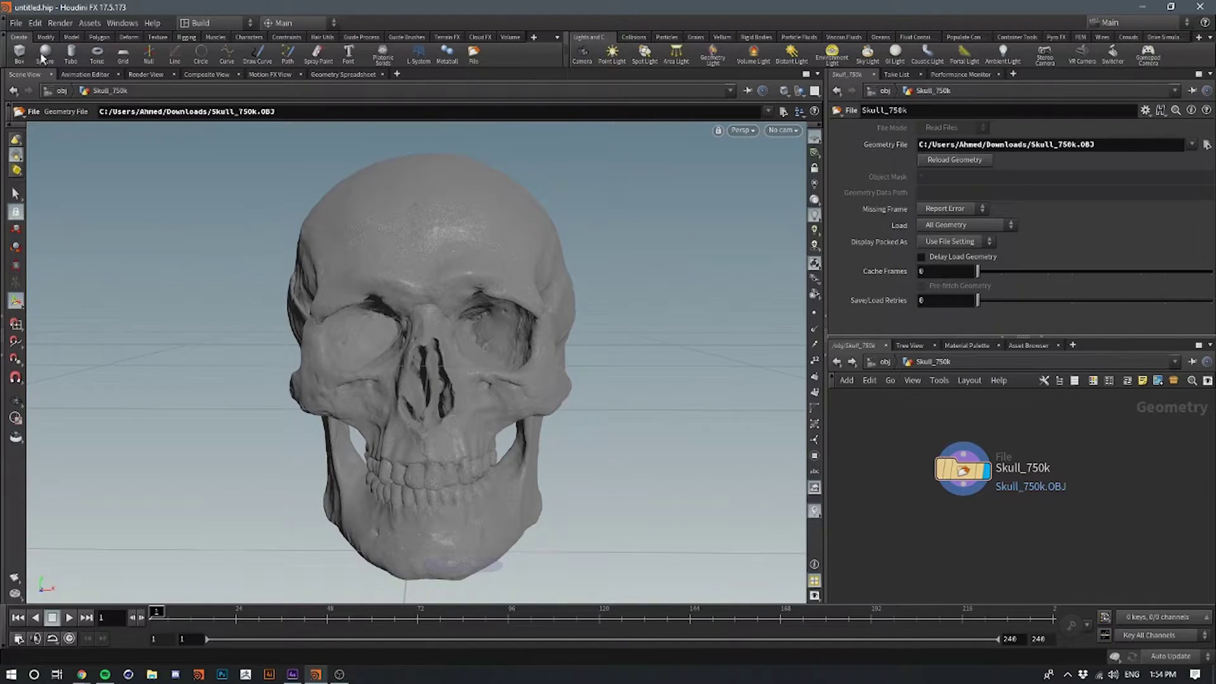
left_click(14, 24)
mouse_move(70, 231)
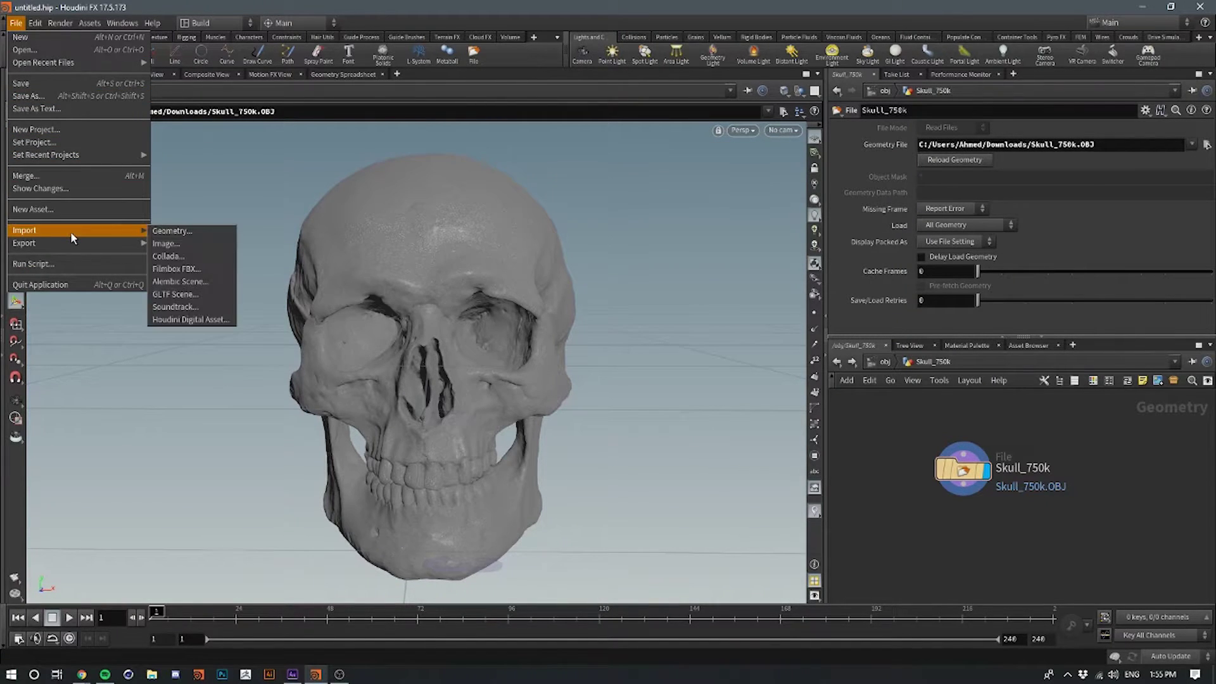
left_click(912, 516)
left_click_drag(1001, 556, 915, 423)
middle_click_drag(967, 527, 1029, 500)
left_click(991, 495)
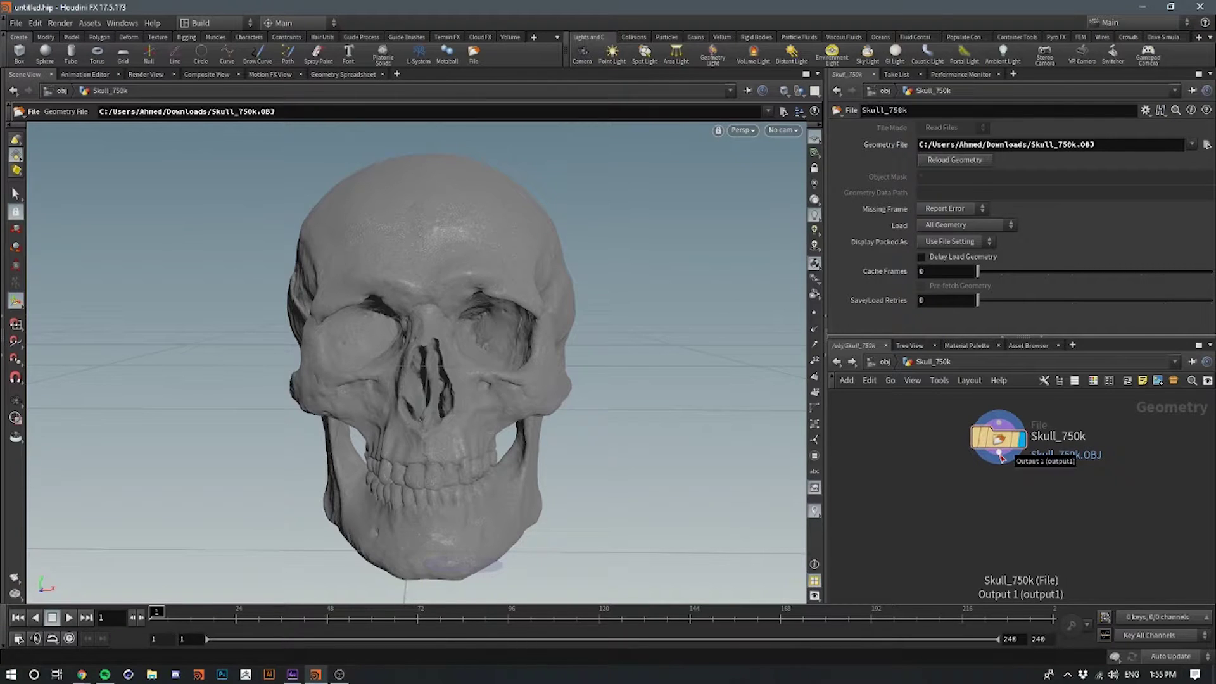
Add a Sphere node and place it, unconnected, beside the Skull_750k file node
left_click_drag(1001, 457, 1001, 493)
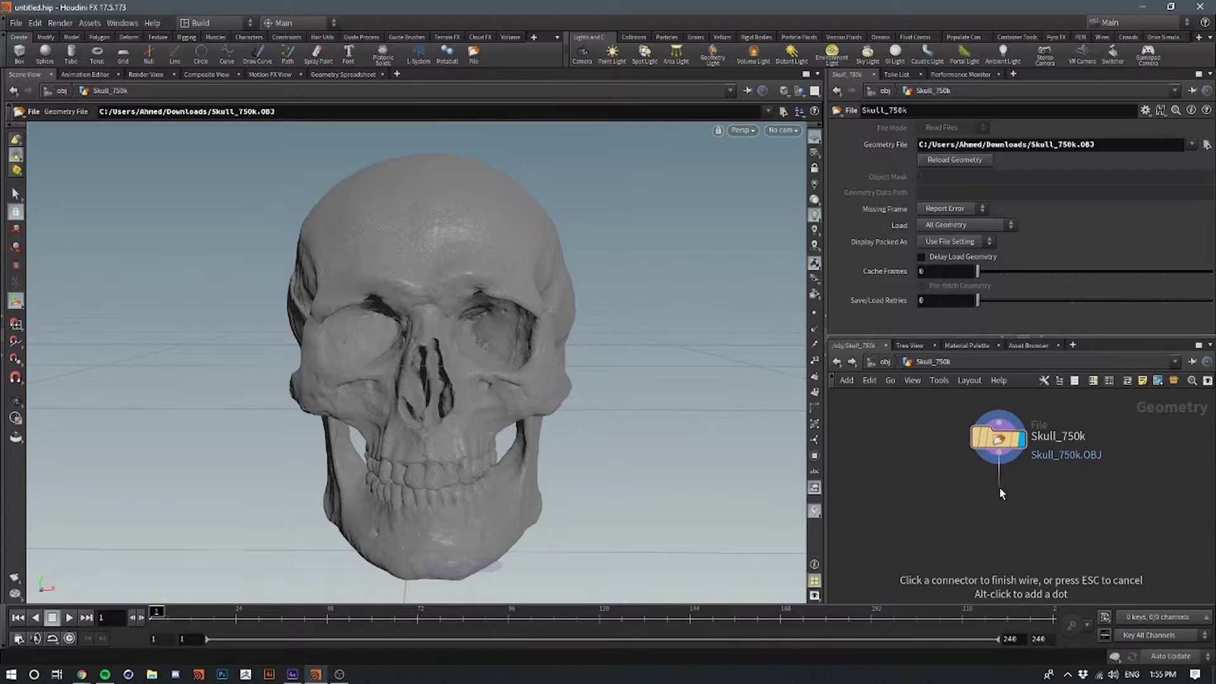
key("Tab")
type("sphere")
key("Return")
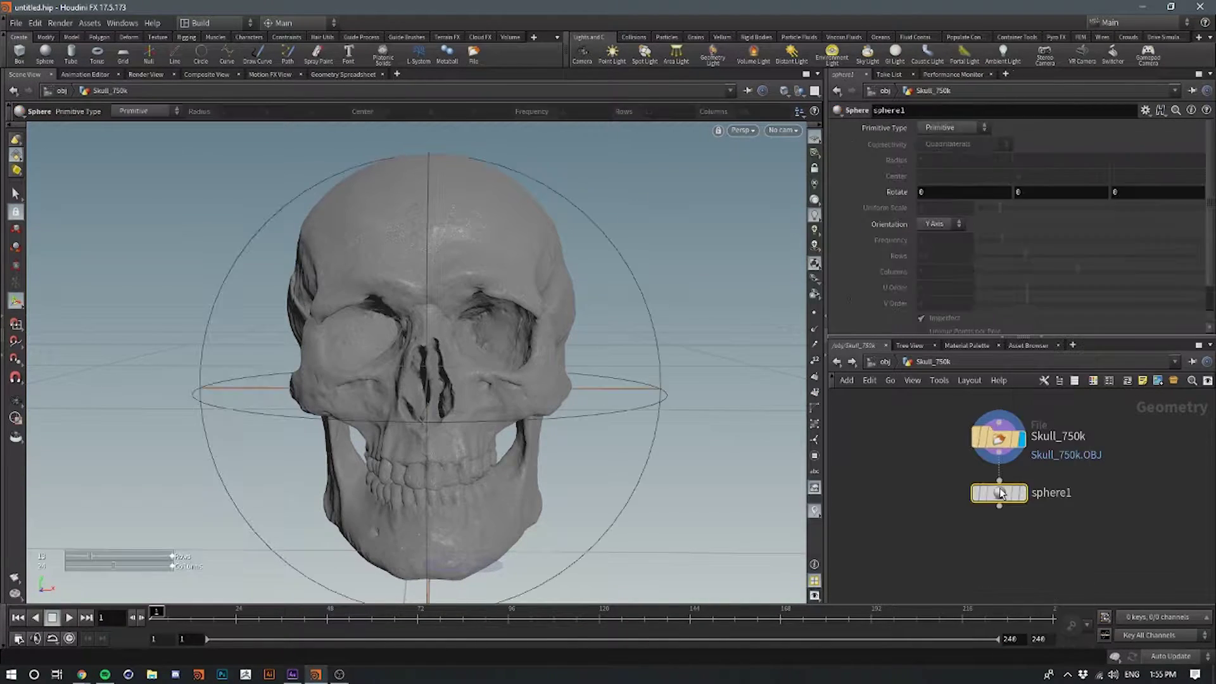
left_click_drag(1000, 491, 870, 442)
left_click(1021, 537)
middle_click_drag(1026, 535, 1036, 530)
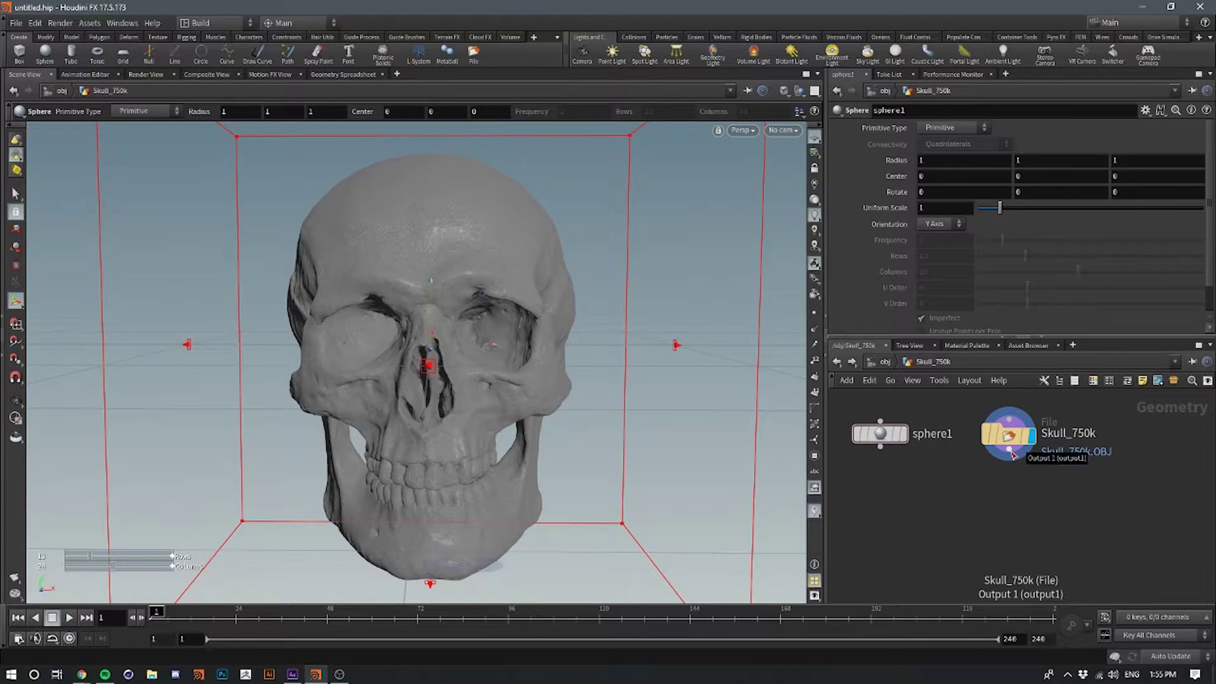
Append a Scatter node to the Skull_750k file node and display its points
left_click_drag(1011, 458, 1011, 486)
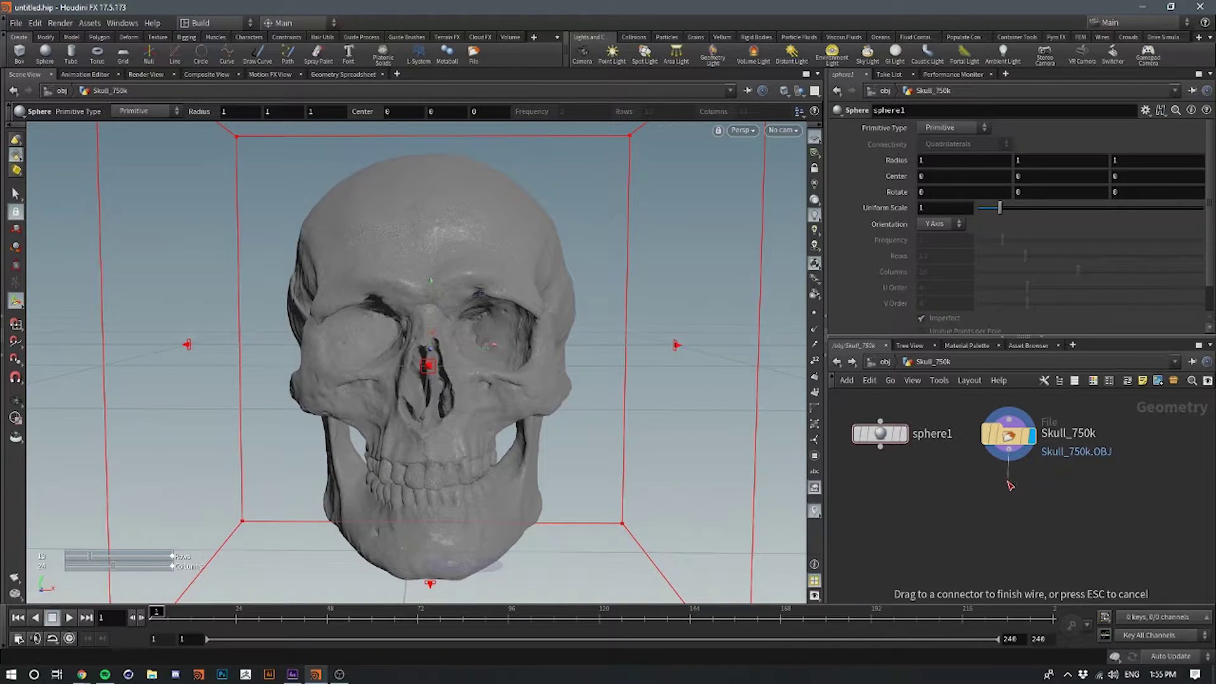
left_click(1009, 481)
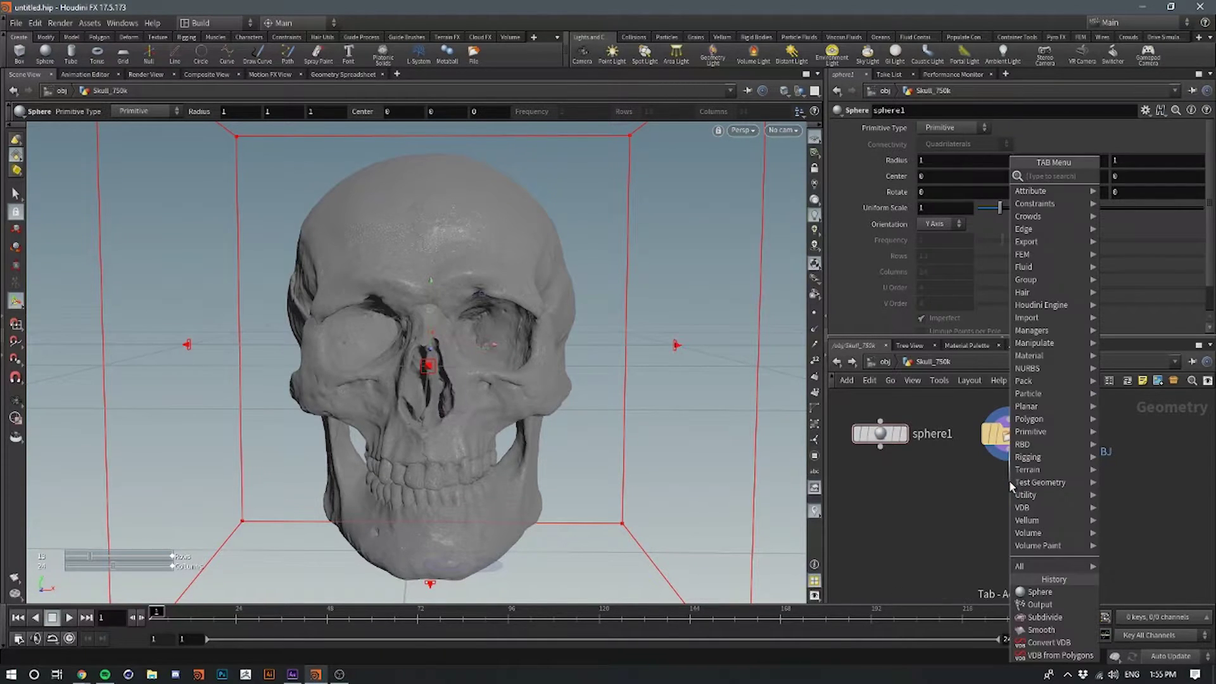
type("scatter")
key("Return")
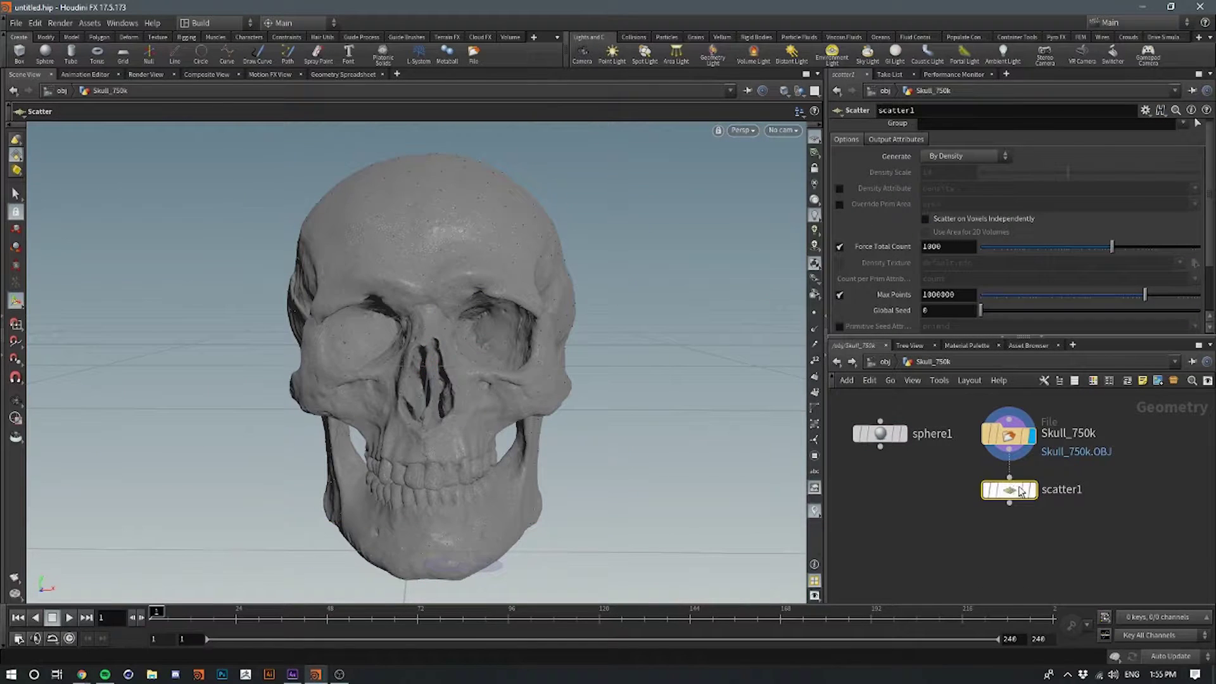
left_click_drag(1104, 474, 944, 511)
left_click(1031, 490)
mouse_move(1031, 538)
middle_mouse_down()
mouse_move(1059, 529)
mouse_move(1049, 534)
middle_mouse_up()
key("Escape")
mouse_move(451, 347)
left_mouse_down()
mouse_move(247, 340)
mouse_move(300, 304)
mouse_move(462, 279)
mouse_move(659, 225)
mouse_move(432, 321)
mouse_move(443, 369)
left_mouse_up()
key("Return")
Set the Scatter node's Force Total Count to 1083
double_click(944, 246)
left_click(963, 245)
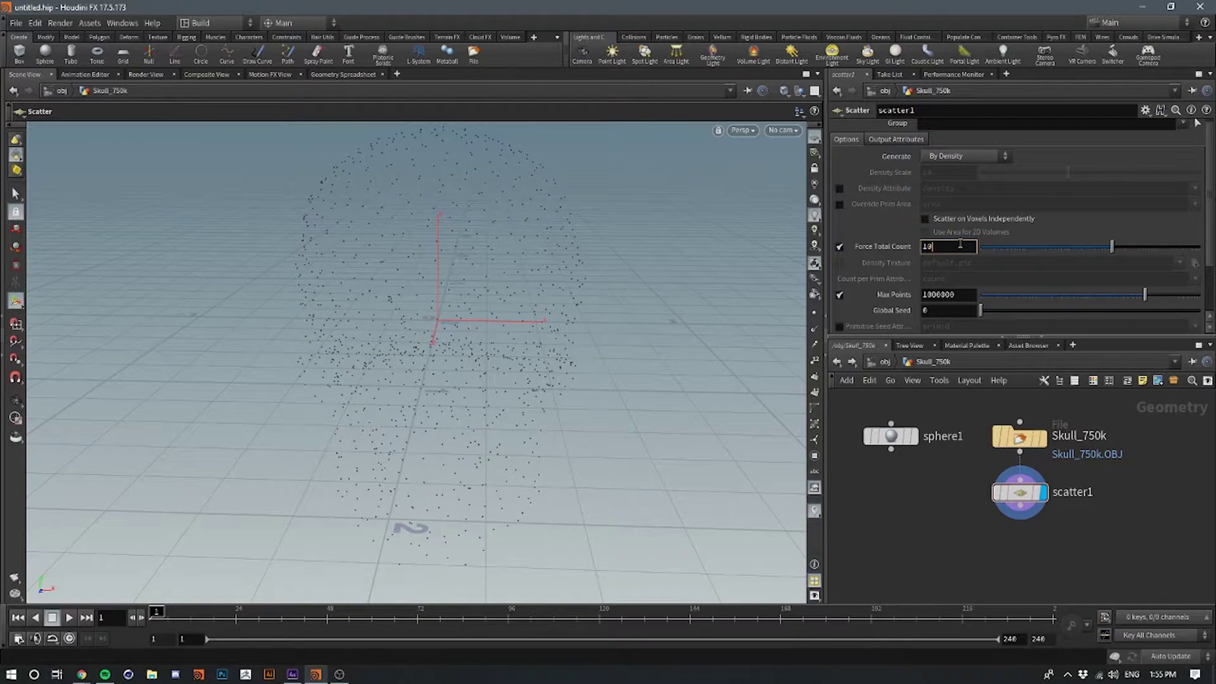
key("Return")
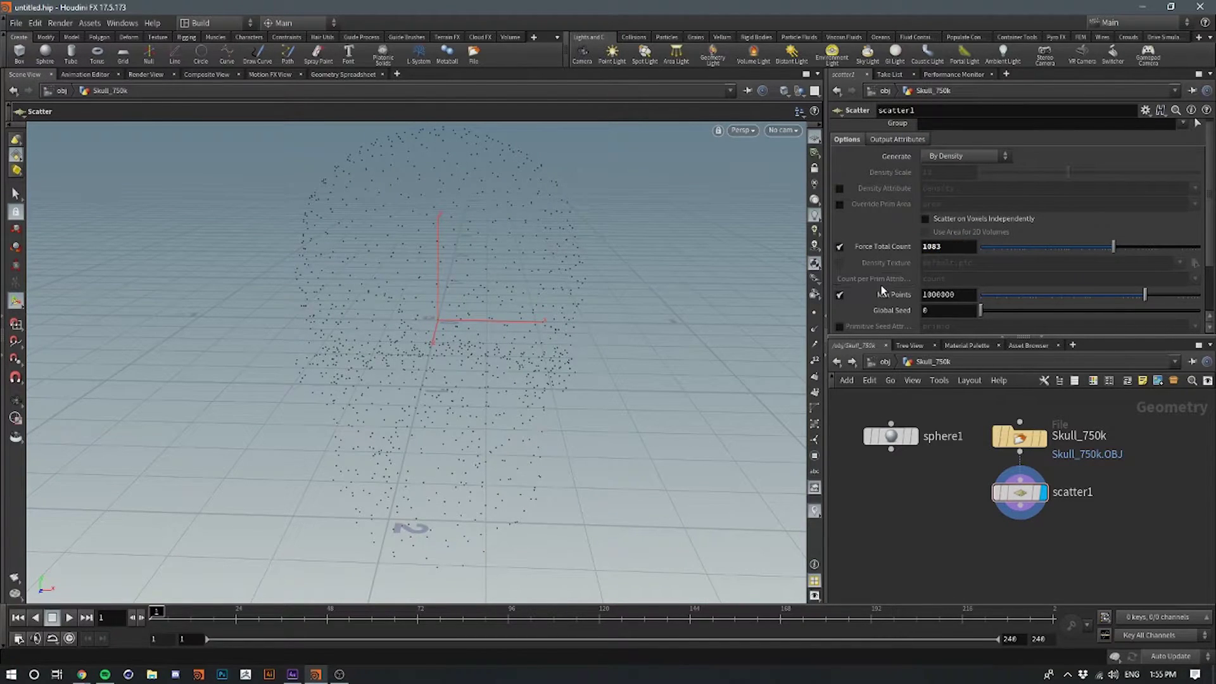
Turn off Relax Iterations on the Scatter node
mouse_move(1119, 470)
middle_mouse_down()
mouse_move(1101, 481)
mouse_move(1116, 479)
middle_mouse_up()
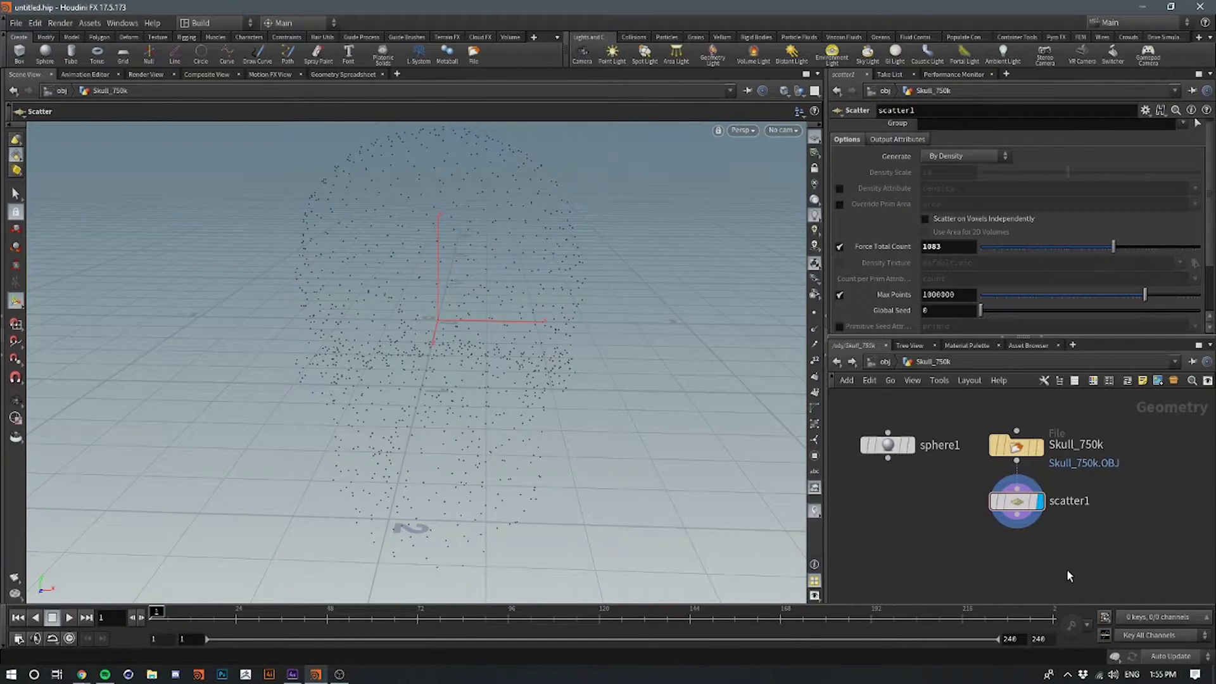
middle_click_drag(1066, 571, 1063, 557)
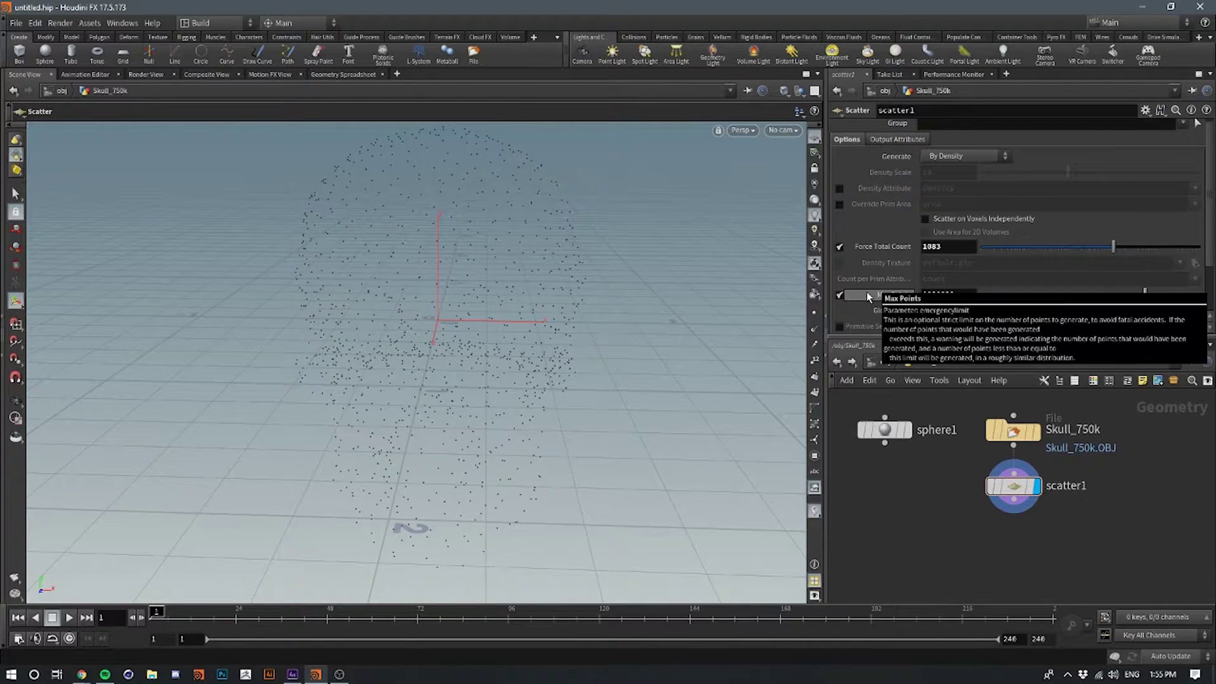
scroll(867, 295, "down", 3)
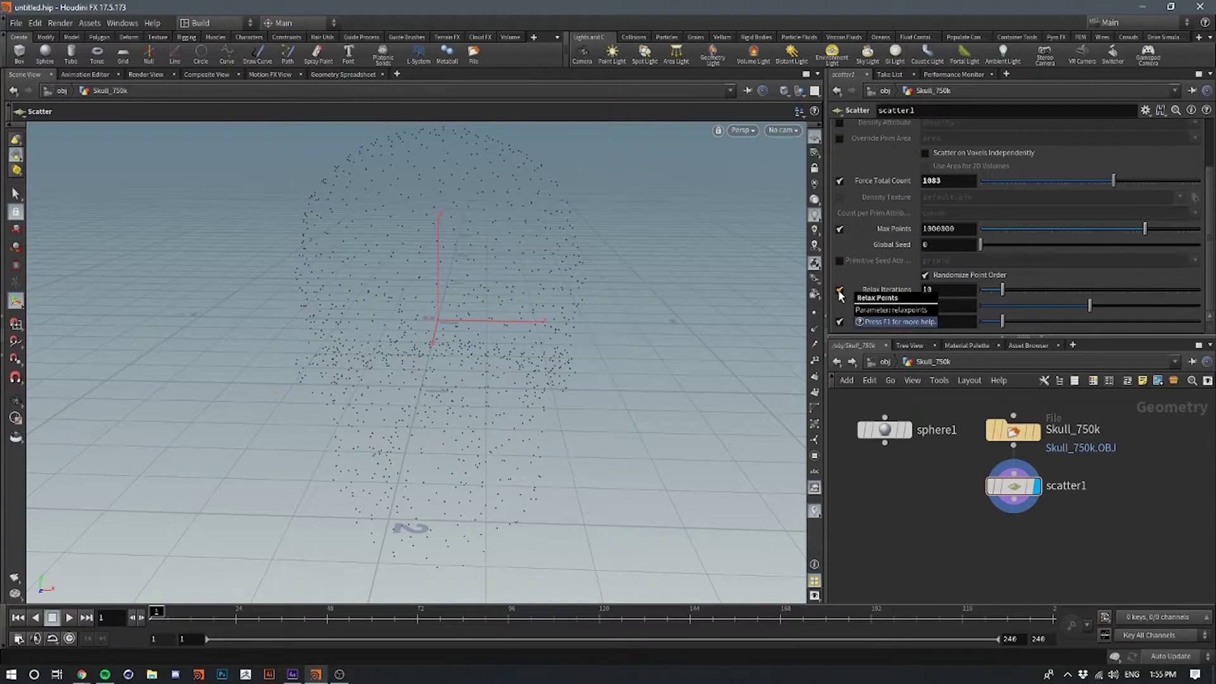
left_click(839, 290)
middle_click_drag(1077, 521, 1060, 527)
mouse_move(979, 489)
middle_mouse_down()
mouse_move(997, 453)
mouse_move(964, 480)
middle_mouse_up()
Append a Transform node to sphere1 and display the sphere's geometry
left_click(923, 447)
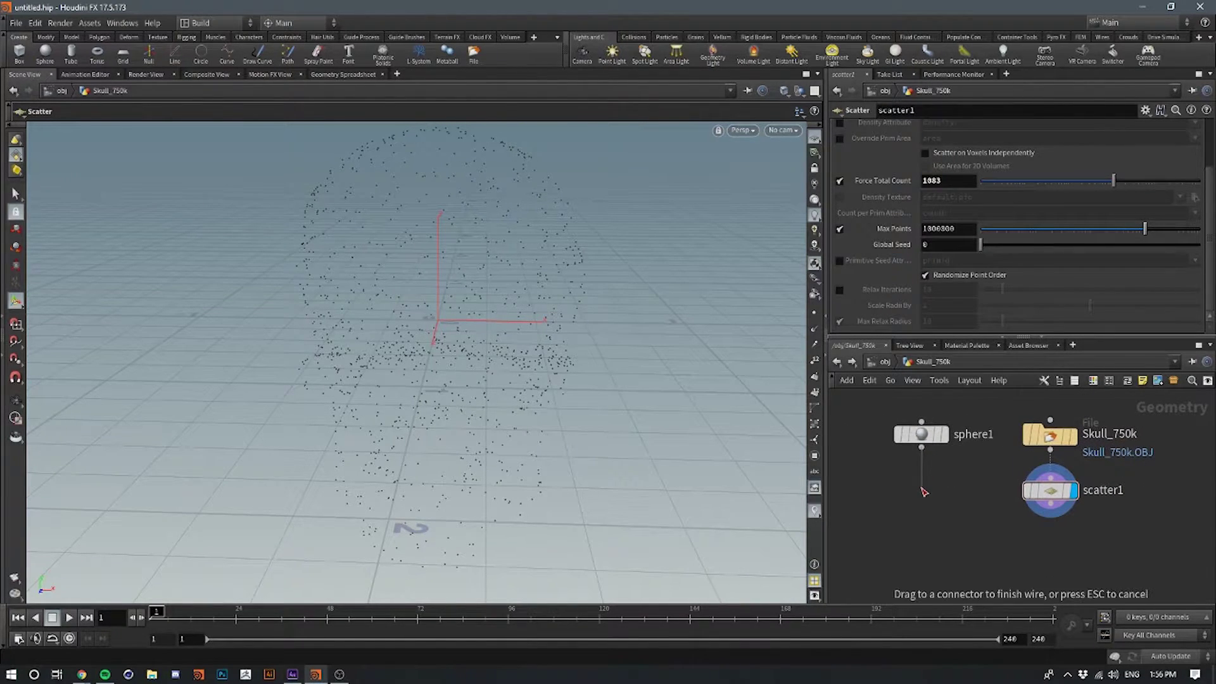
left_click(923, 493)
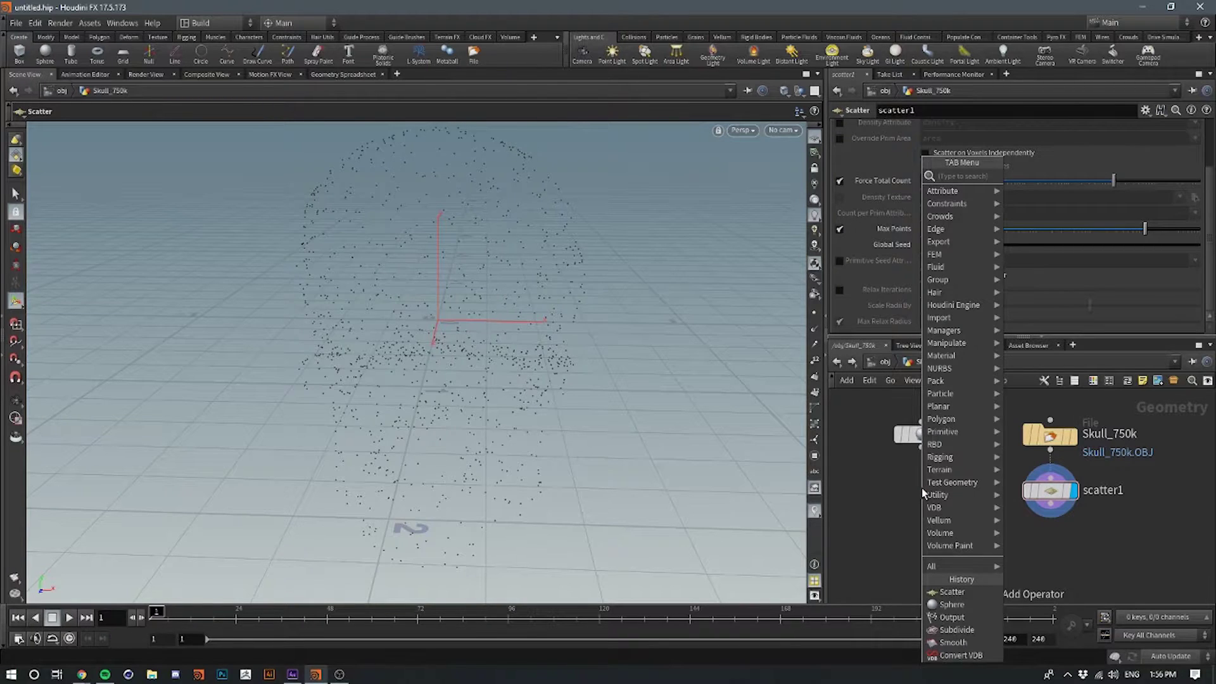
type("transform")
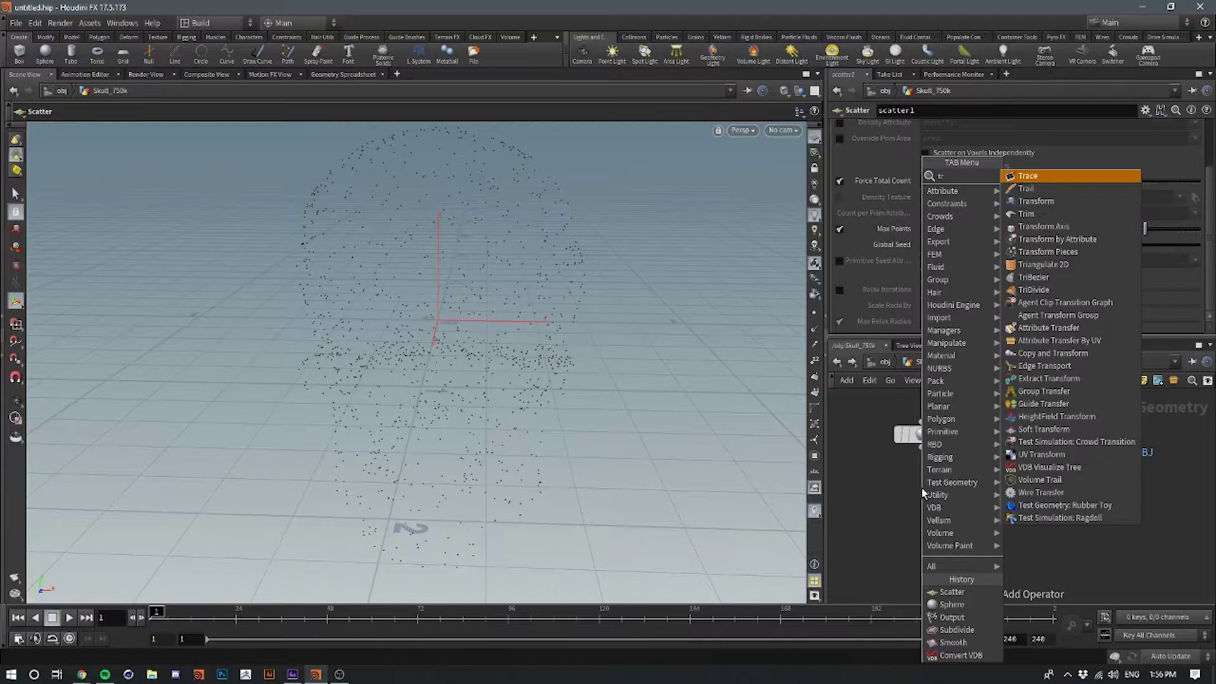
key("Return")
left_click(924, 490)
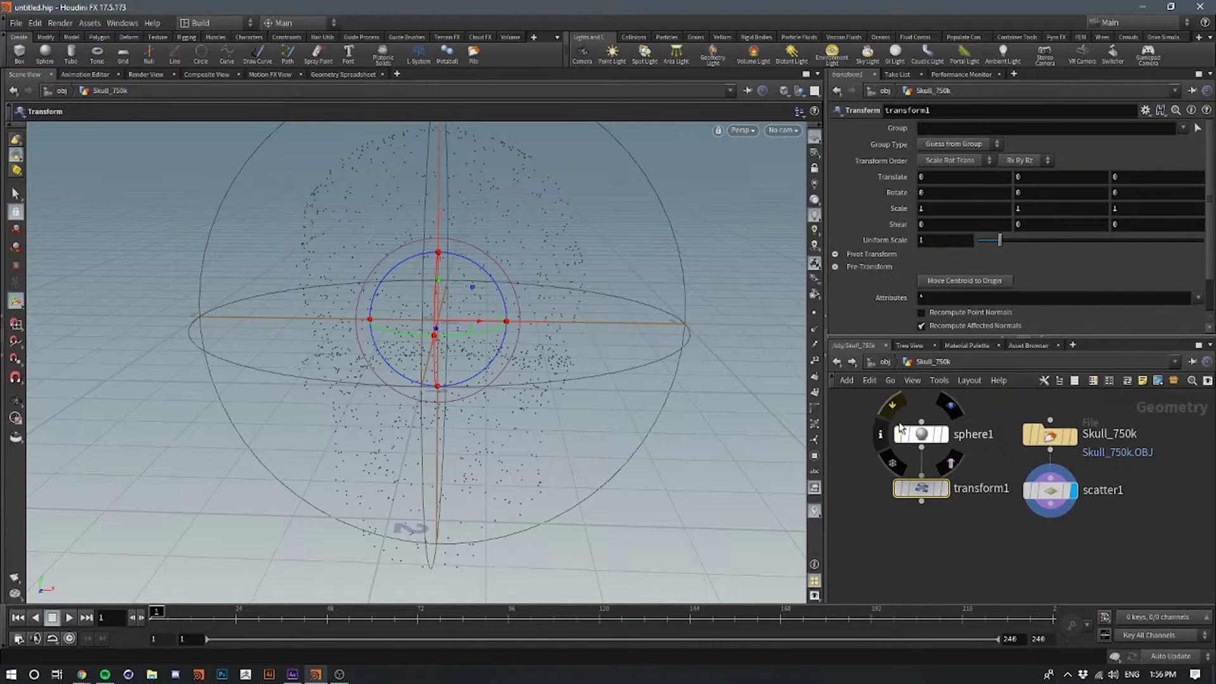
left_click(943, 434)
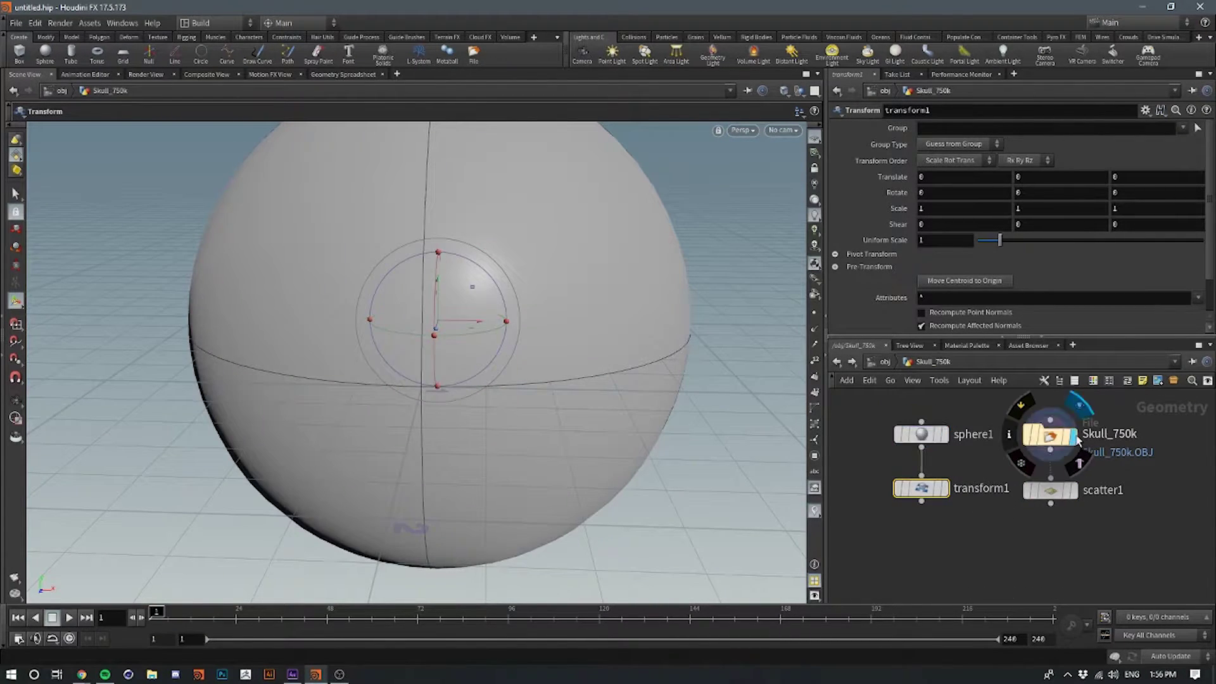
left_click(1071, 436)
left_click(944, 434)
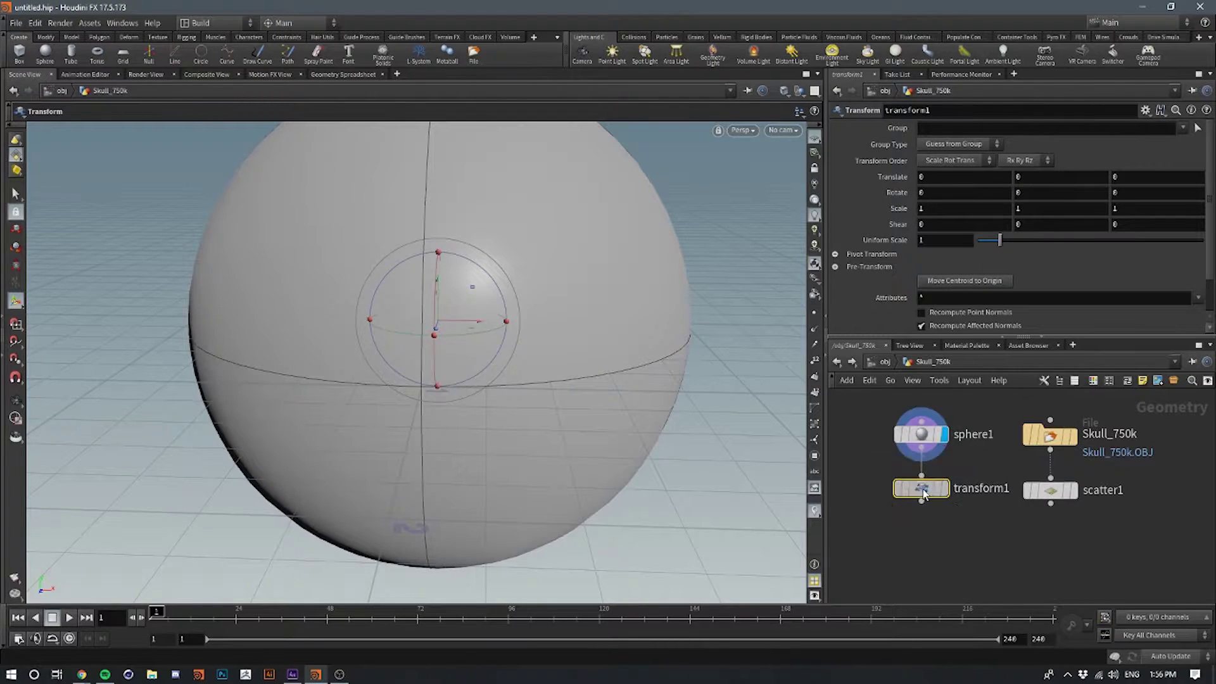
Set the X scale of transform1 to 0.26 and copy that parameter
left_click_drag(941, 207, 816, 205)
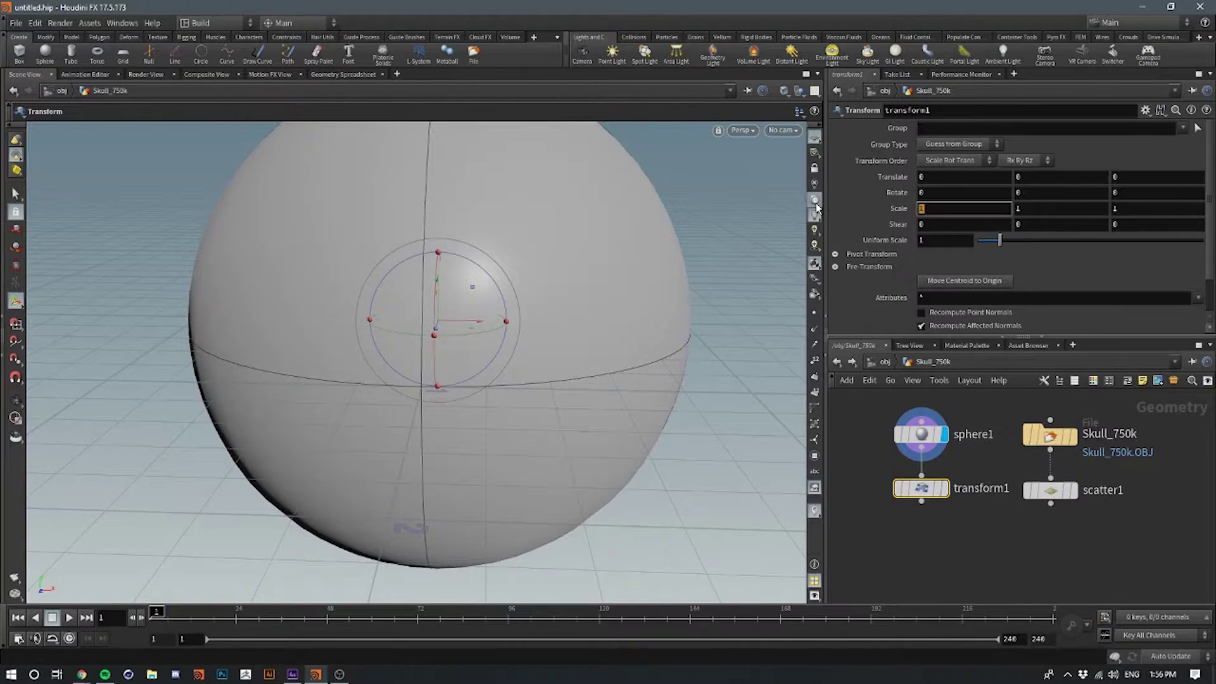
type(".26")
key("Return")
right_click(943, 209)
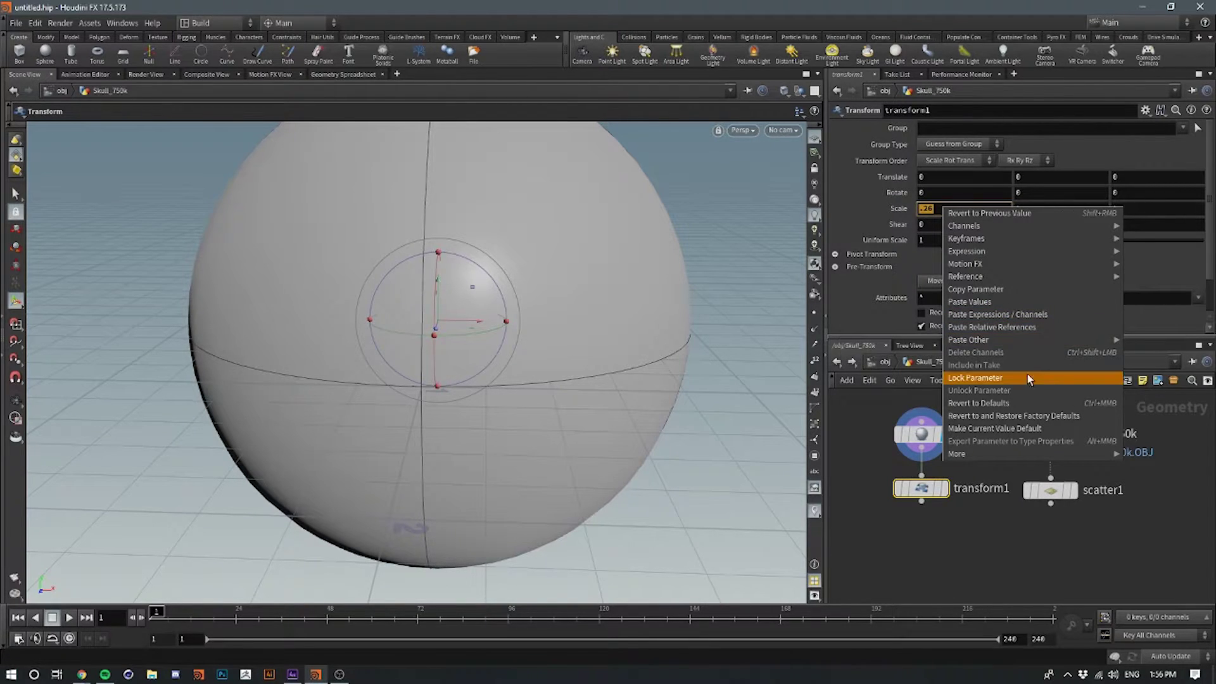
left_click(1016, 289)
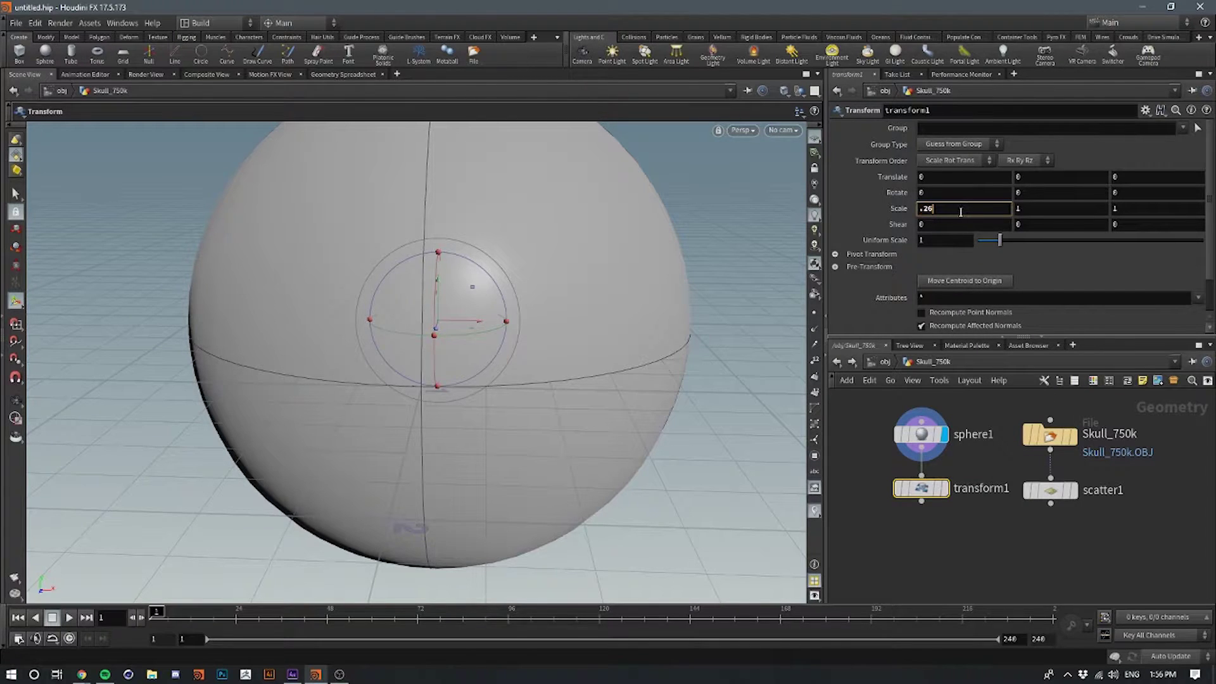
Set transform1's Uniform Scale to 0.42 and display the transformed sphere
left_click_drag(999, 245, 995, 243)
key("ctrl+z")
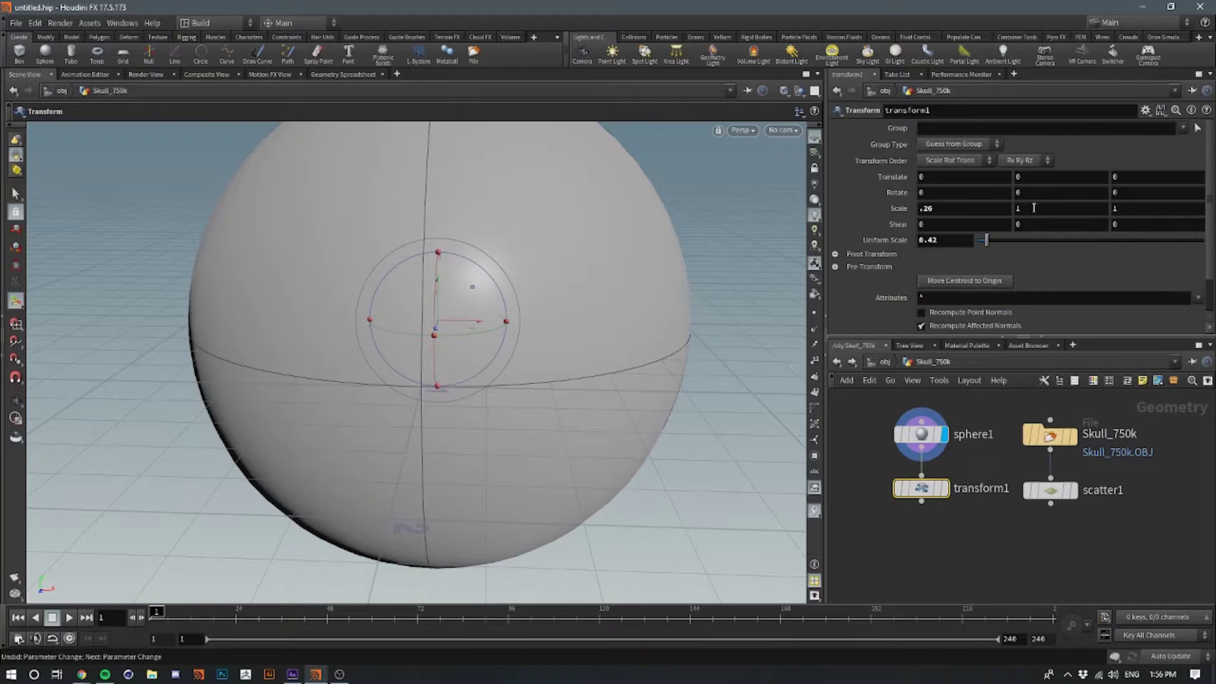
left_click(995, 211)
left_click(944, 488)
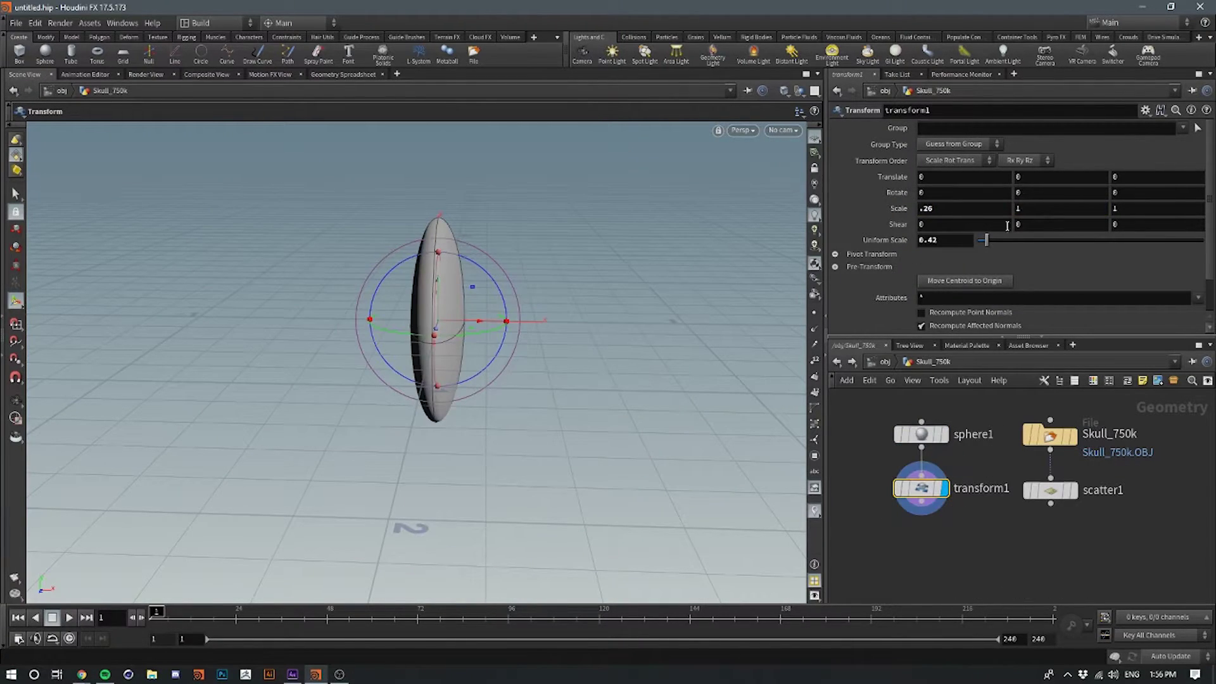
left_click_drag(1003, 243, 993, 244)
key("ctrl+z")
Link transform1's Y scale to its X scale with the reference ch("sx")
left_click_drag(1035, 207, 973, 203)
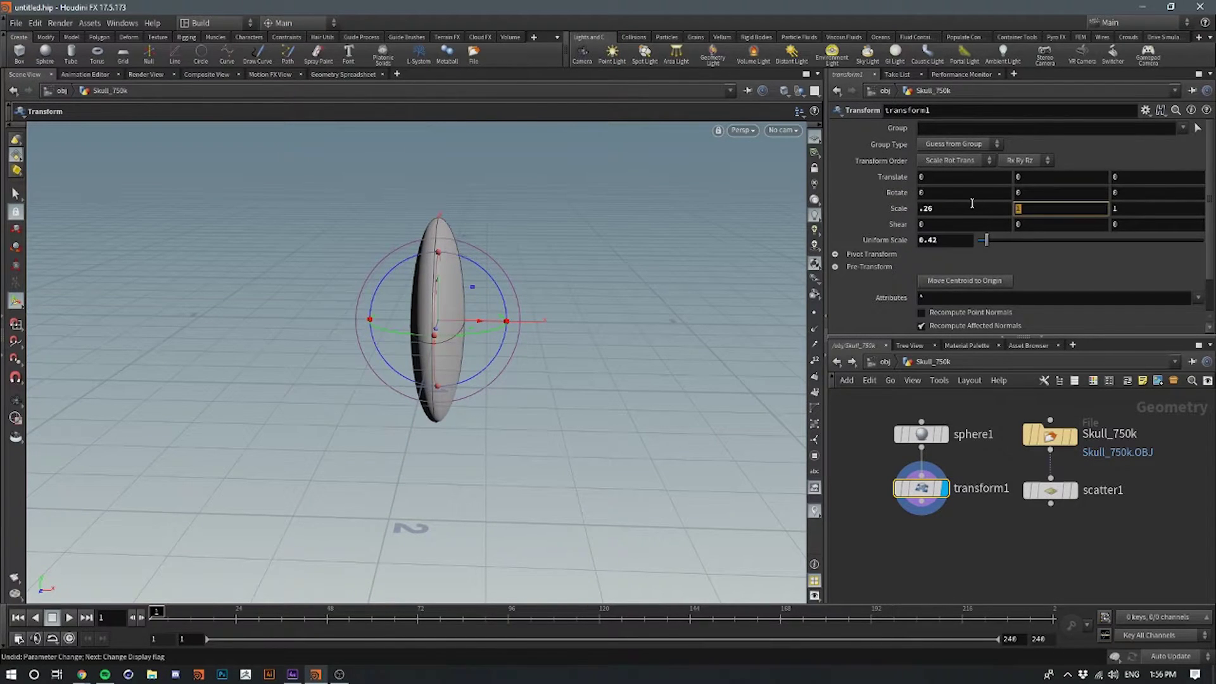
right_click(1049, 208)
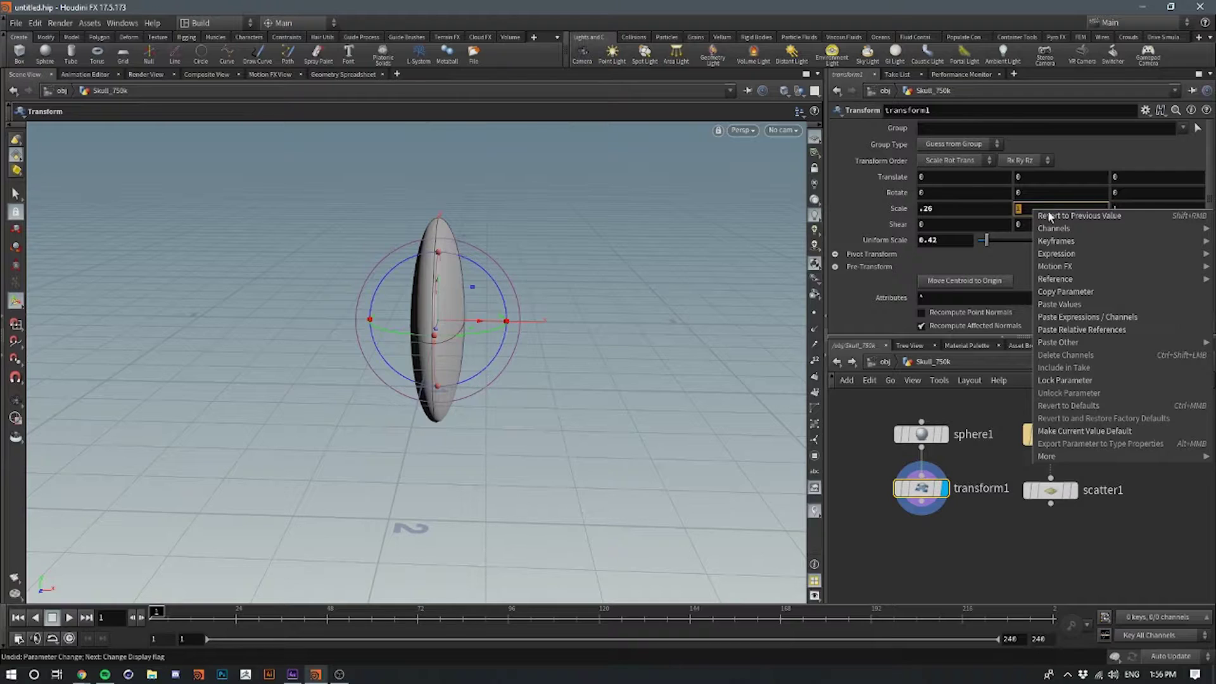
left_click(1085, 317)
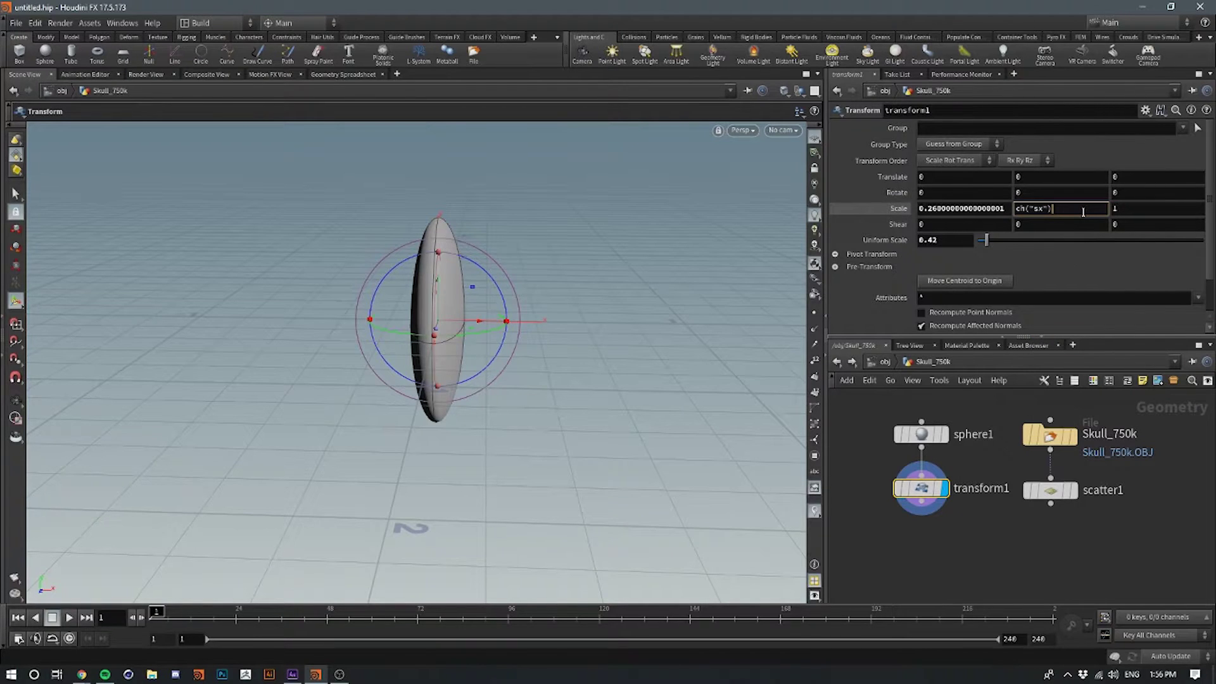
key("Return")
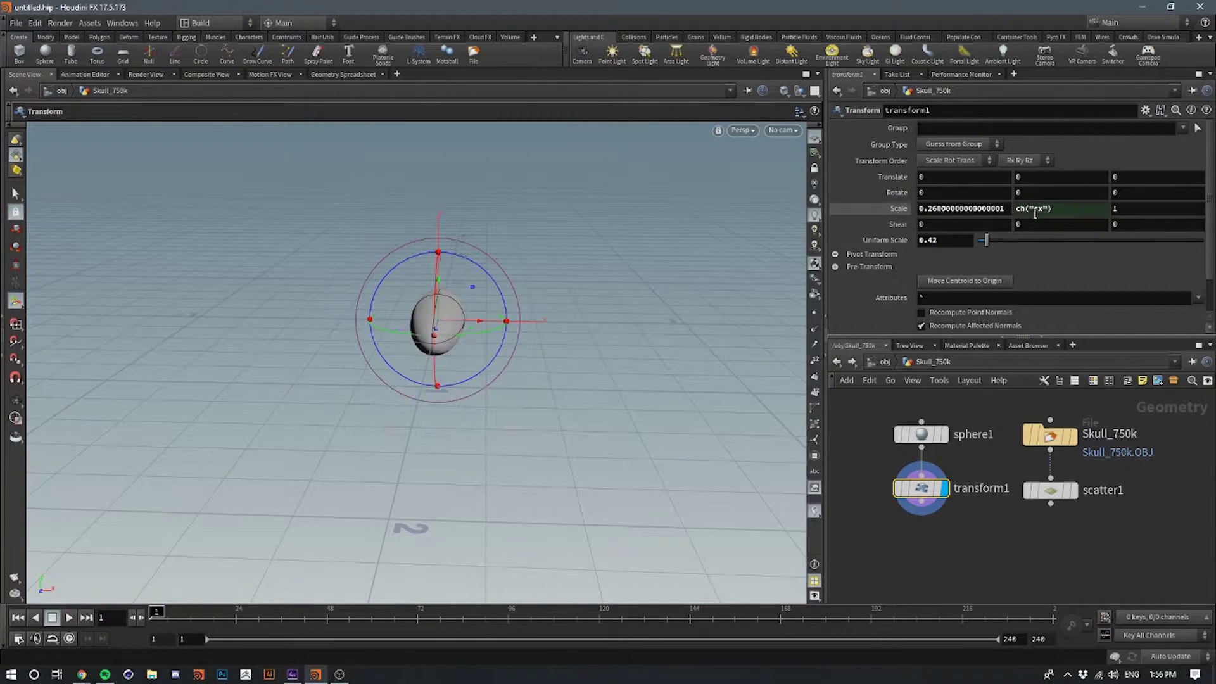
left_click_drag(926, 209, 993, 209)
left_click(1030, 207)
key("Return")
double_click(1053, 209)
left_click(1055, 210)
key("Return")
Paste the copied X scale into transform1's Z scale as the relative reference ch("sx")
left_click(1135, 208)
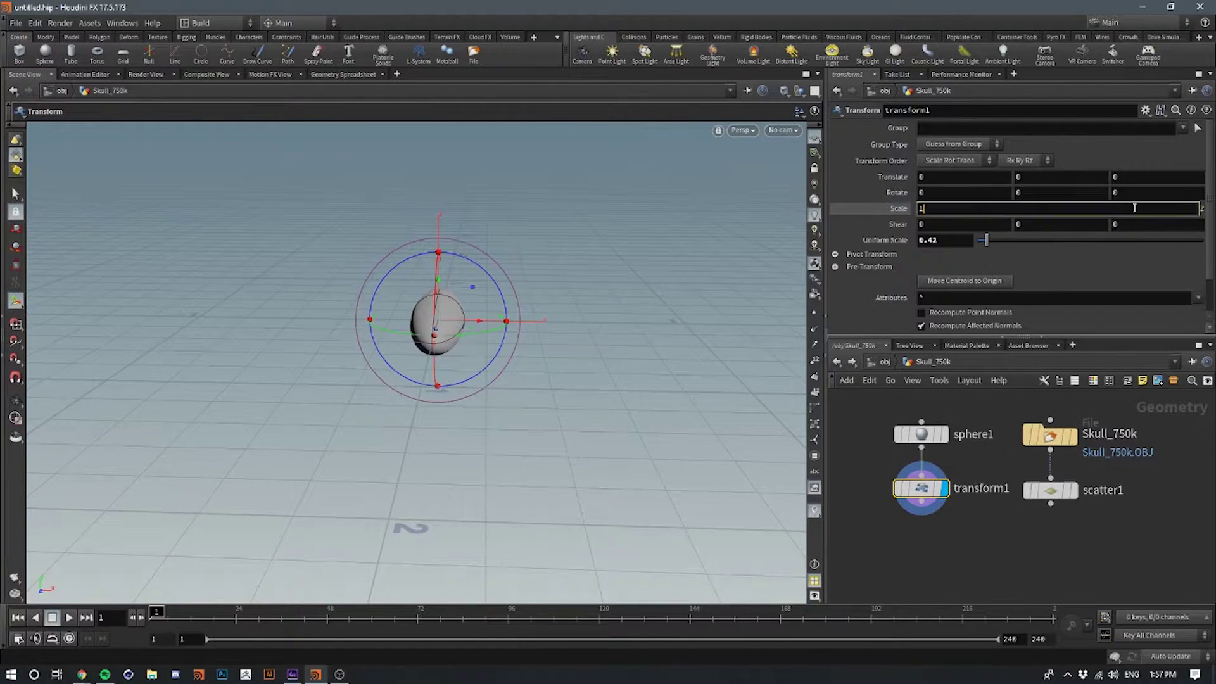
right_click(1039, 205)
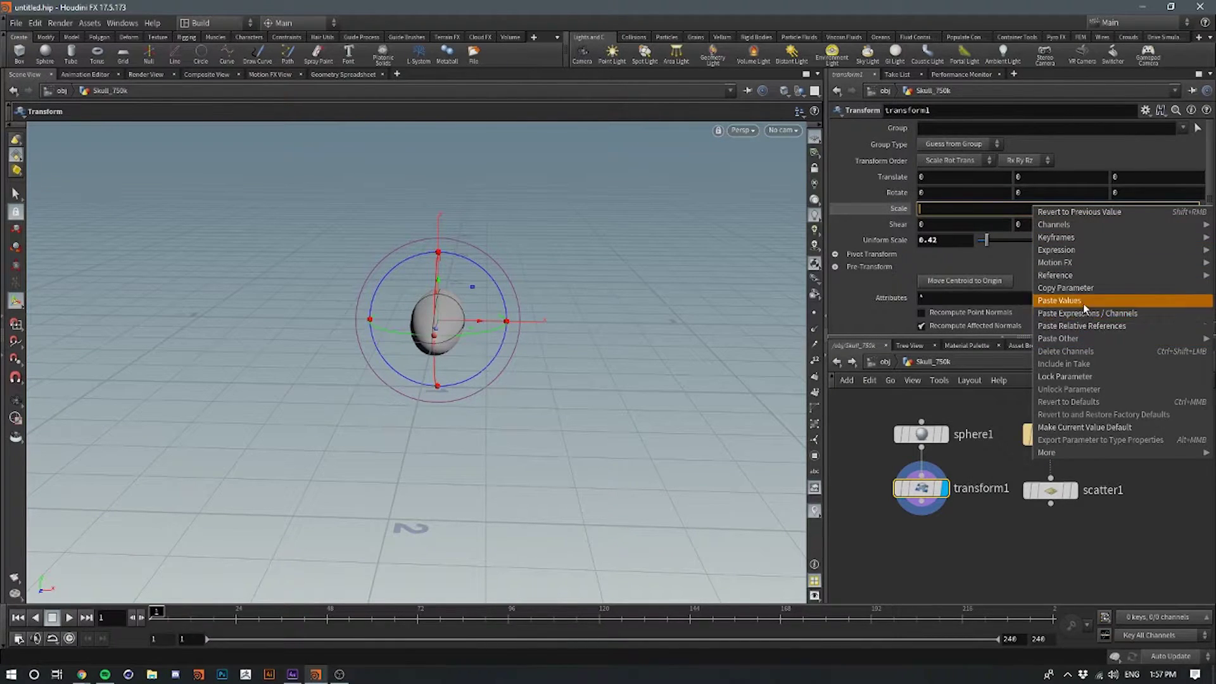
left_click(1123, 325)
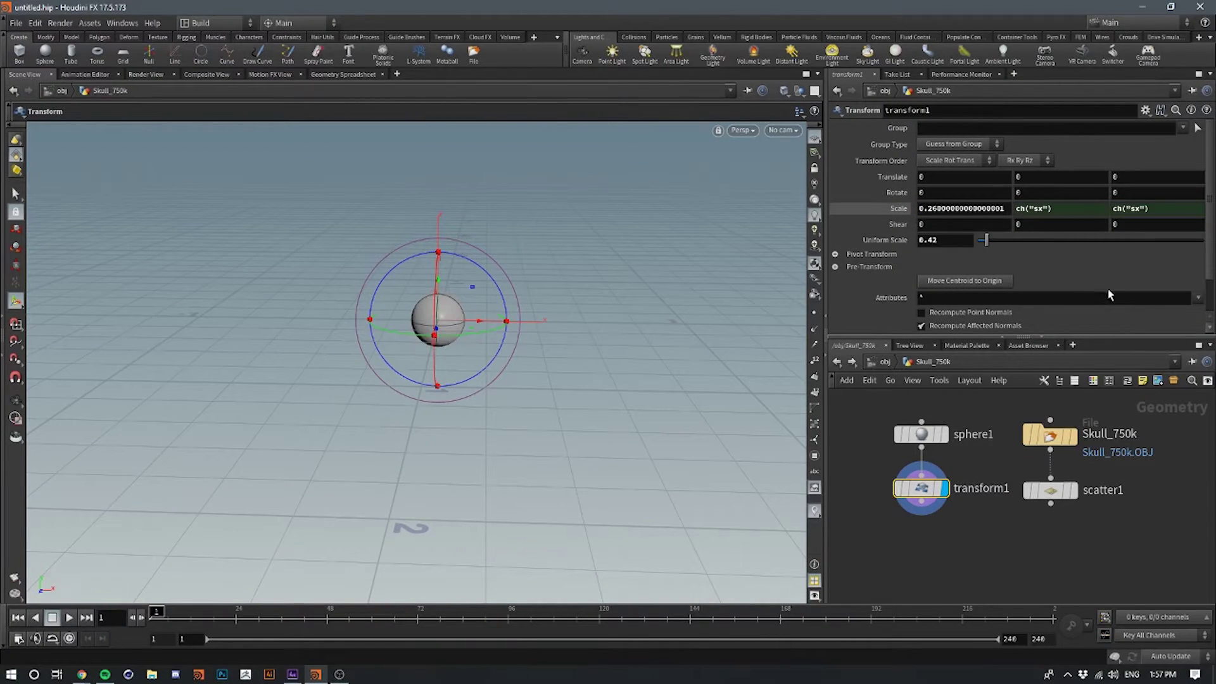
Try an X scale of 0.76 on transform1 to test the linked Y and Z scales, and undo it
middle_click_drag(1004, 208, 1055, 209)
left_click(1134, 208)
left_click(1108, 268)
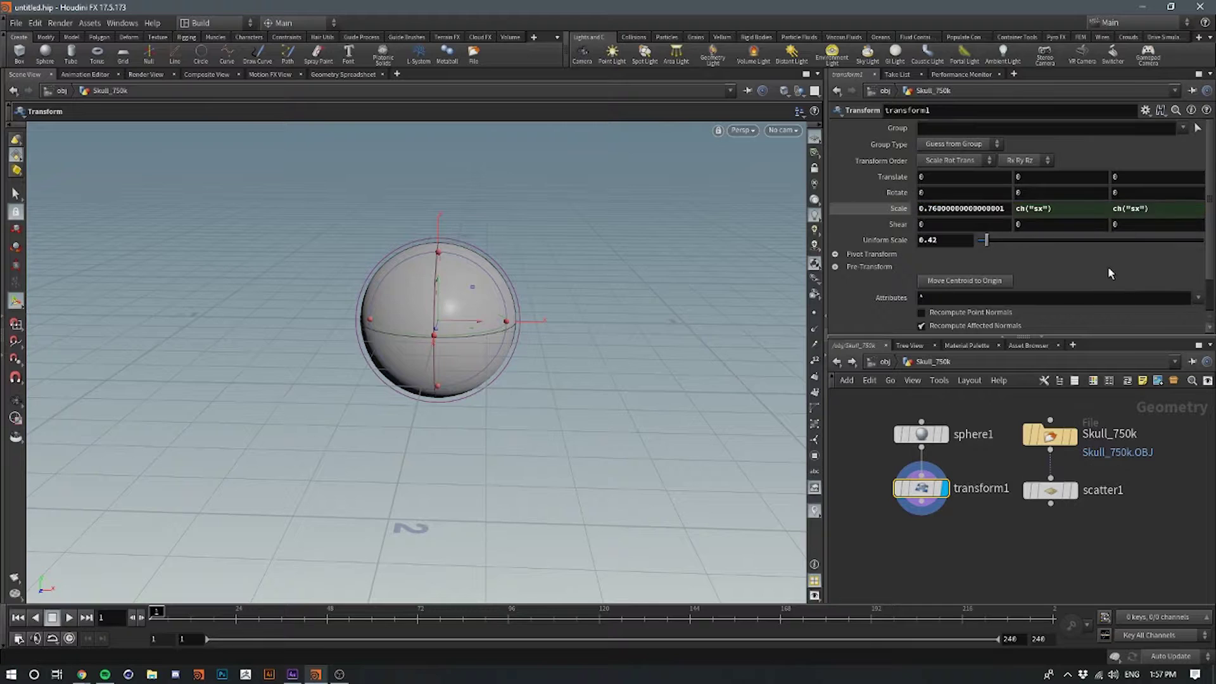
key("ctrl+z")
Feed transform1 and scatter1 together into a new Copy to Points node, with the sphere as source and the scattered points as targets
middle_click_drag(1130, 515, 1122, 481)
middle_click_drag(962, 483, 953, 505)
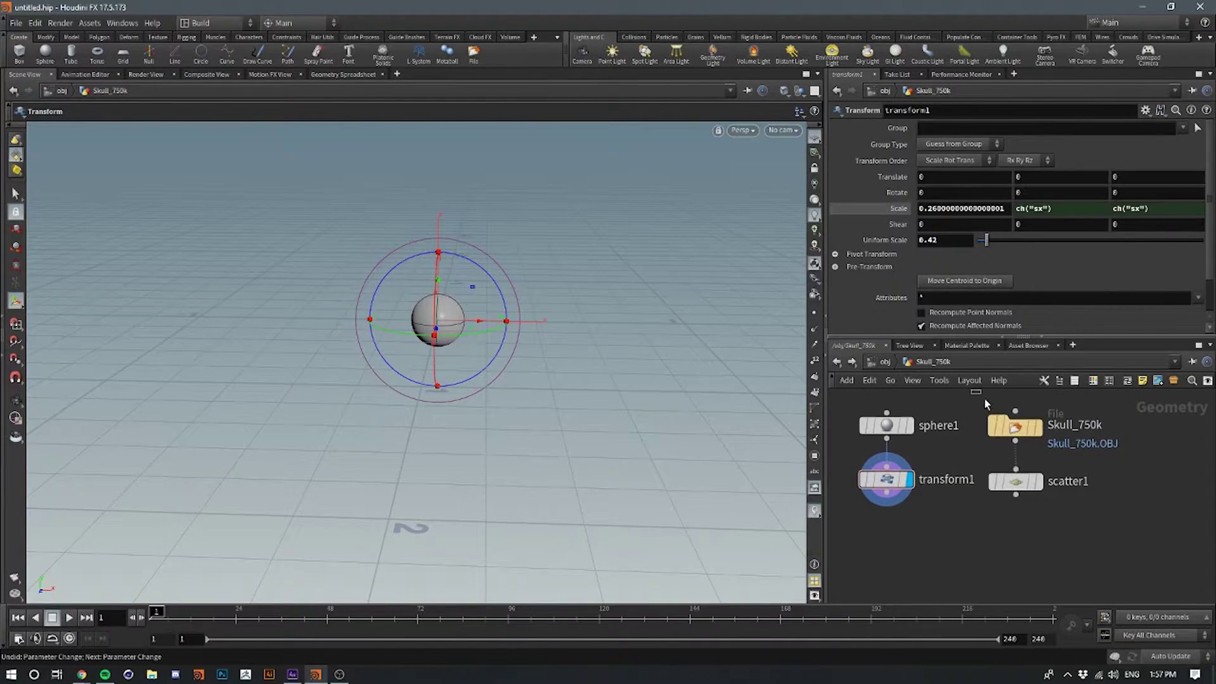
left_click(1012, 427)
left_click(1036, 495)
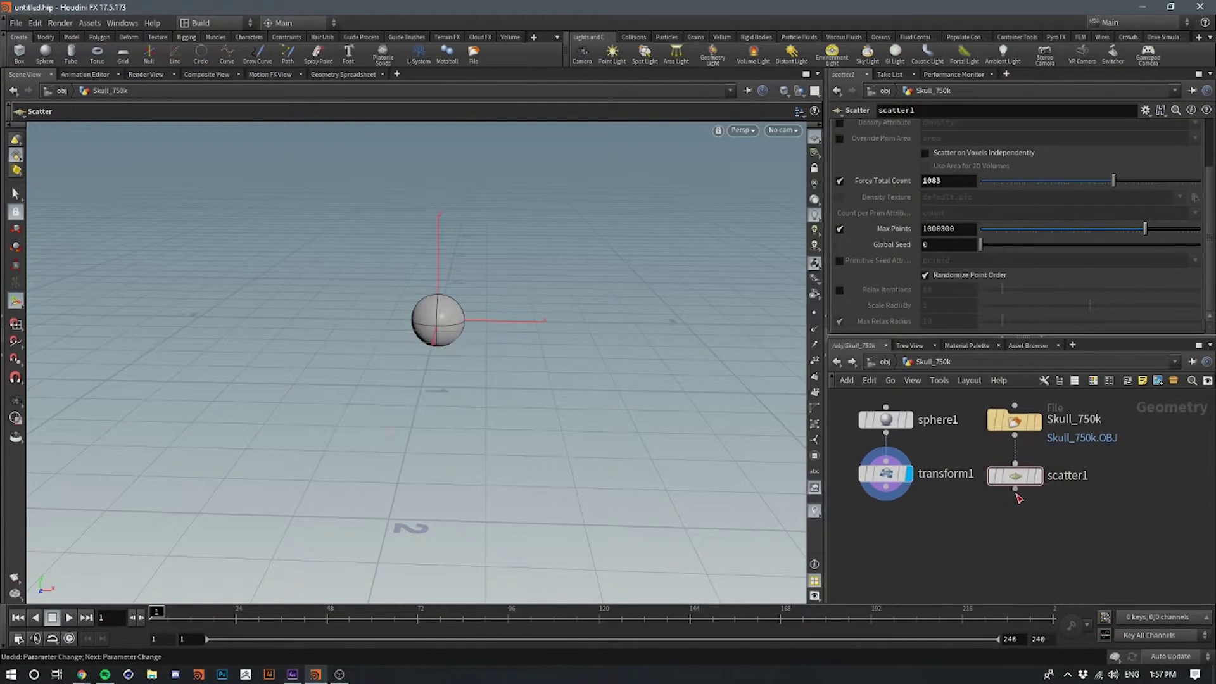
left_click_drag(1070, 521, 857, 462)
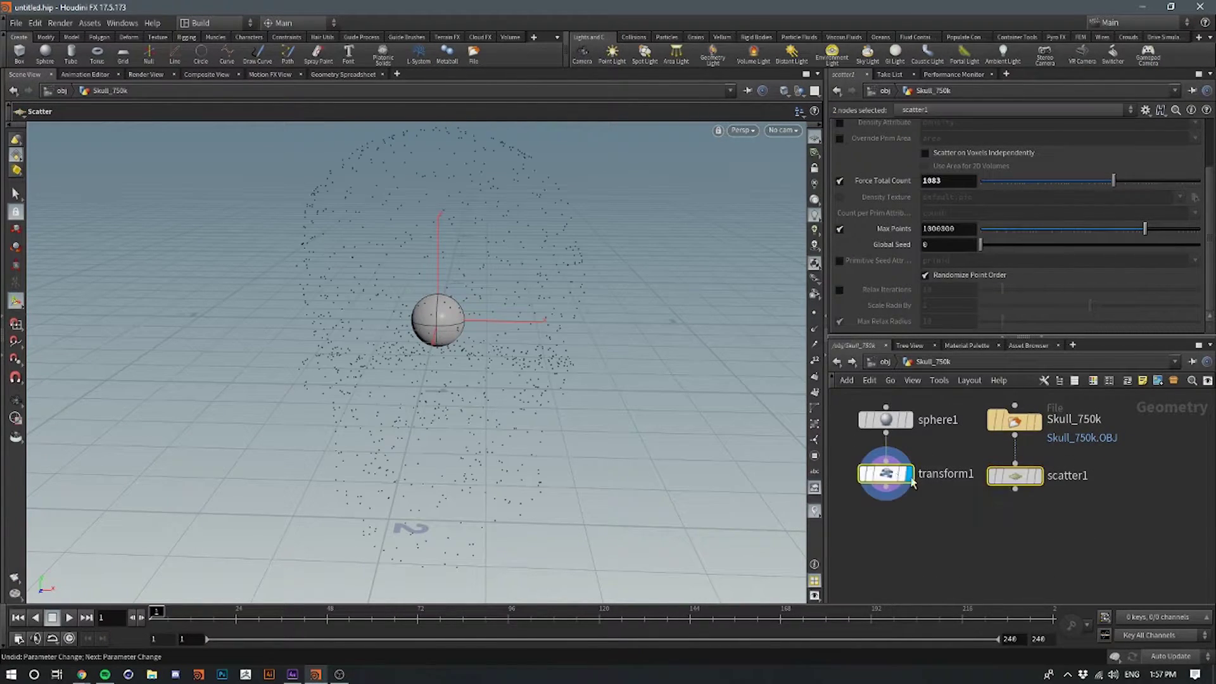
left_click(1015, 494)
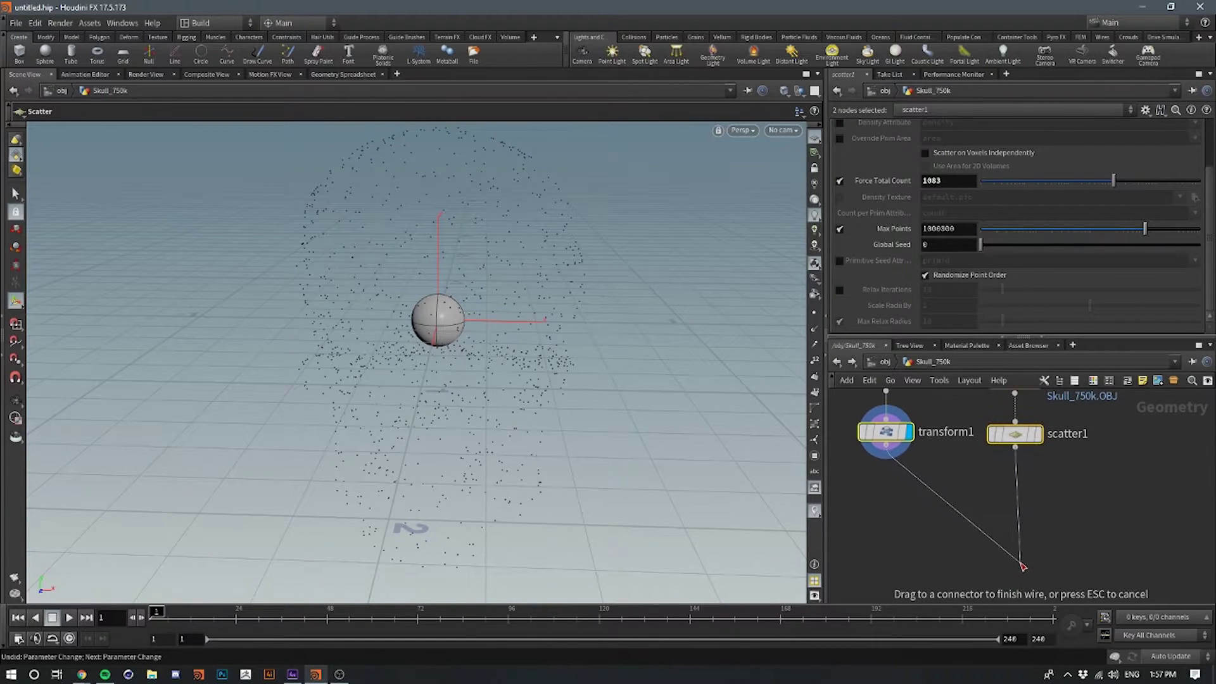
key("Tab")
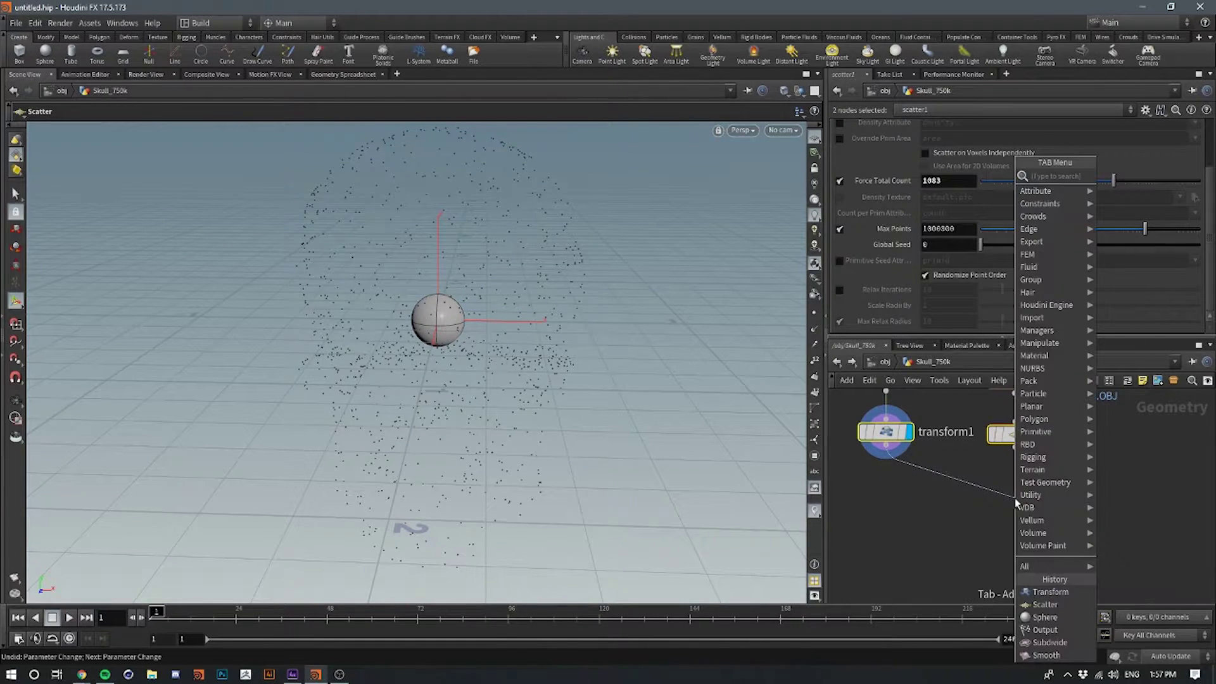
type("copyto")
key("Return")
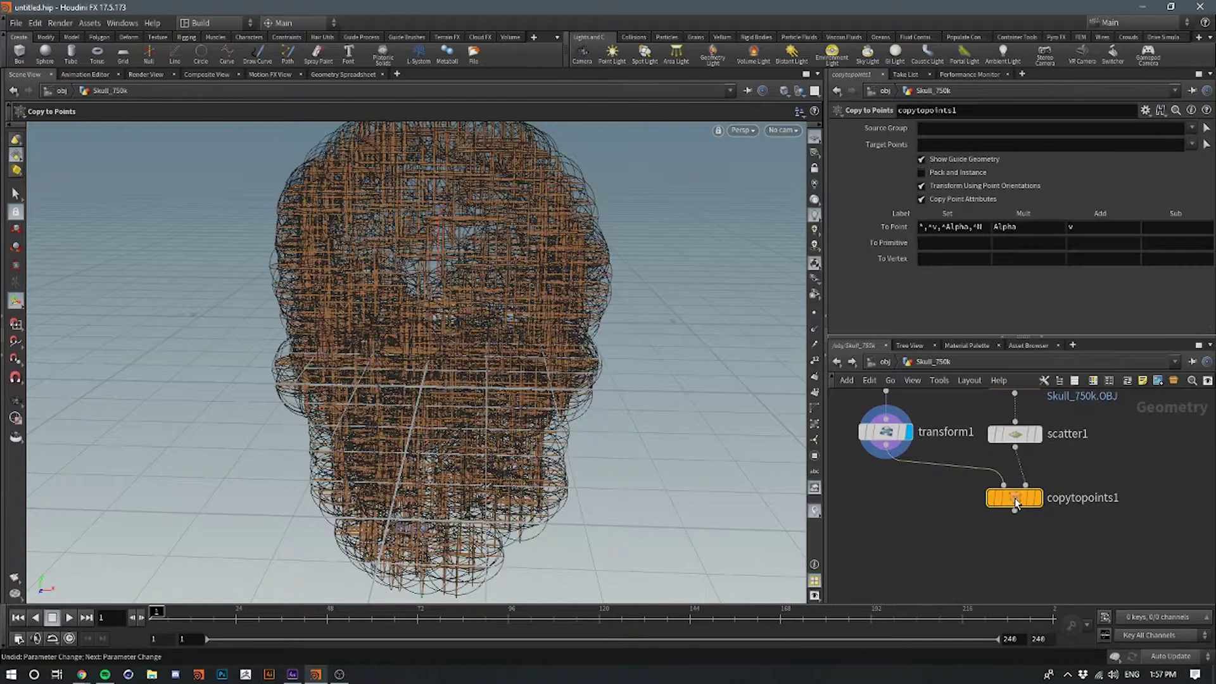
Place copytopoints1 below scatter1 and display its geometry
left_click(1069, 531)
middle_click_drag(1069, 531, 1050, 532)
left_click_drag(995, 504, 985, 507)
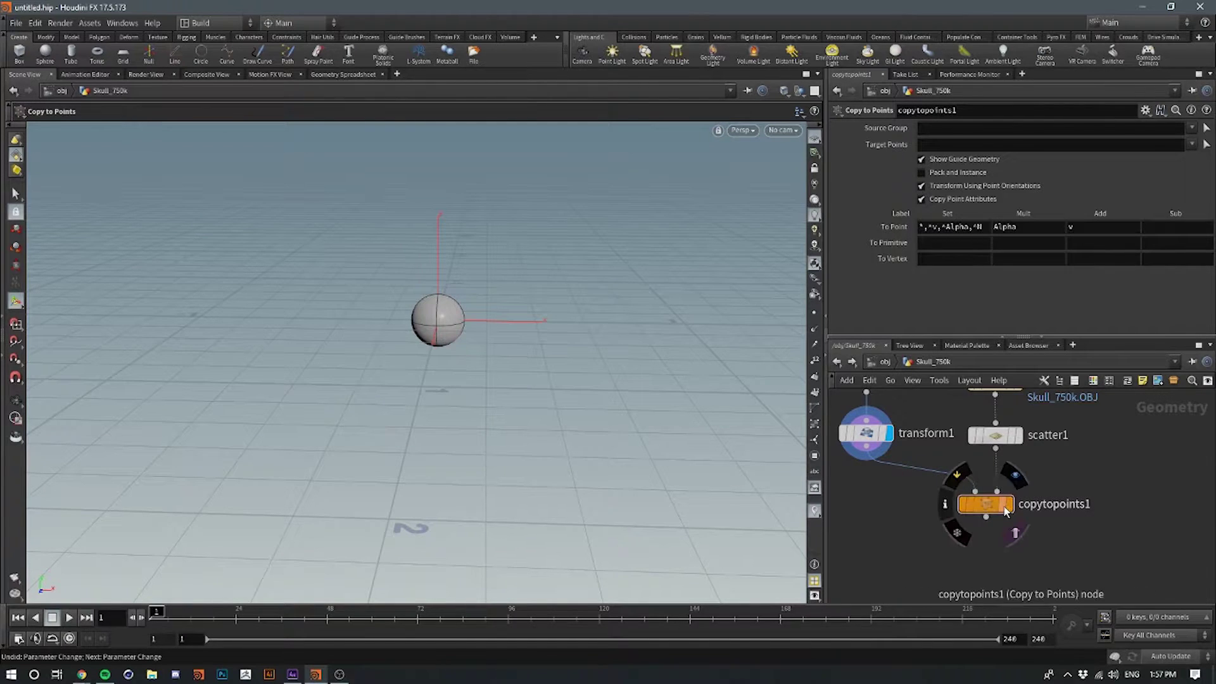
left_click(1007, 507)
Examine the sphere-covered skull and the nodes that feed it
middle_click_drag(913, 425, 926, 470)
left_click(879, 423)
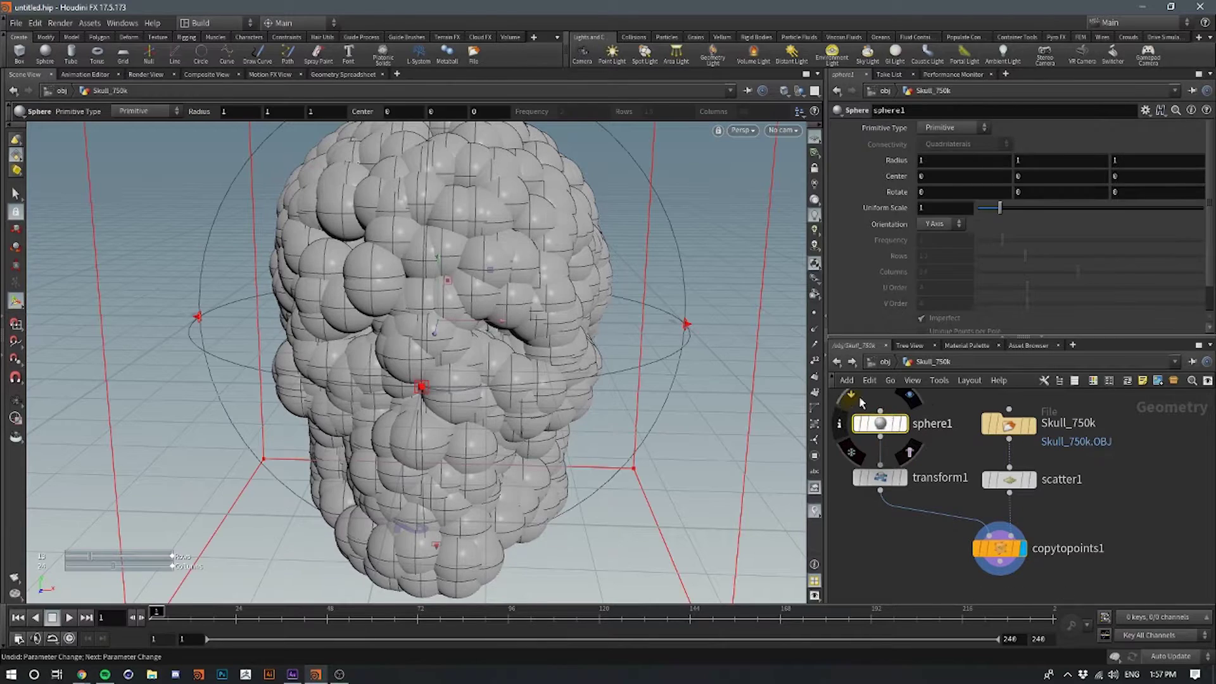
middle_click_drag(948, 454, 968, 461)
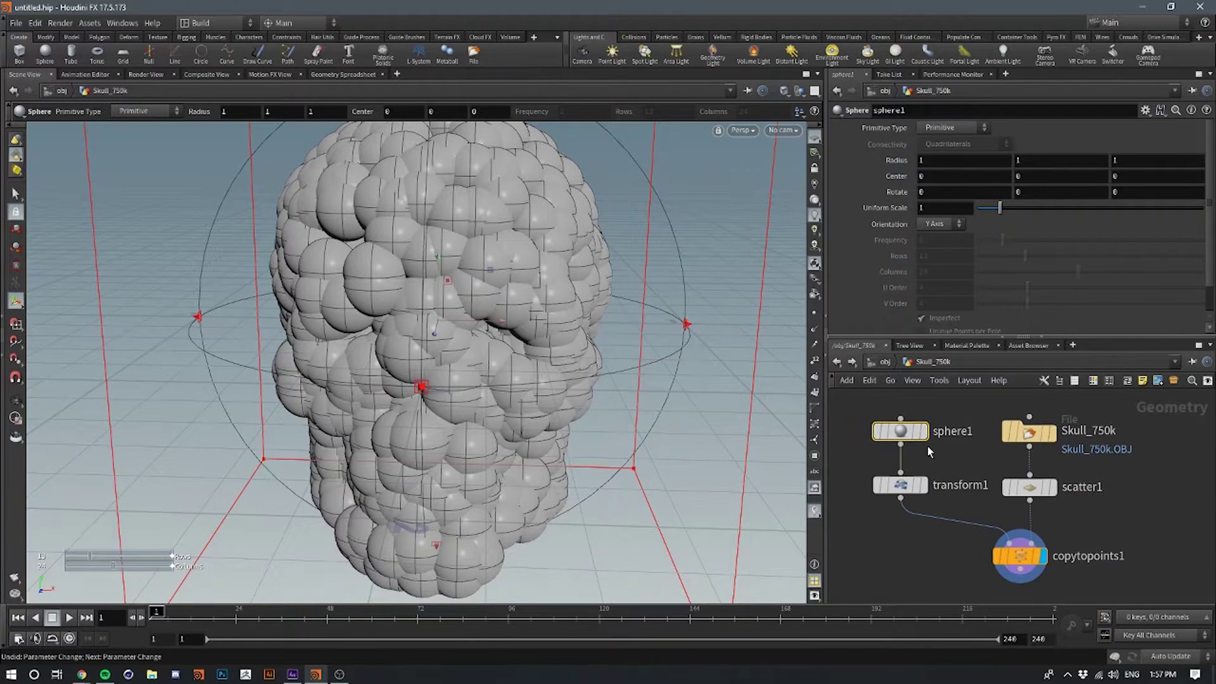
left_click(1053, 489)
middle_click_drag(1042, 560, 1007, 491)
left_click(978, 503)
key("Escape")
left_click_drag(495, 387, 367, 348)
key("Return")
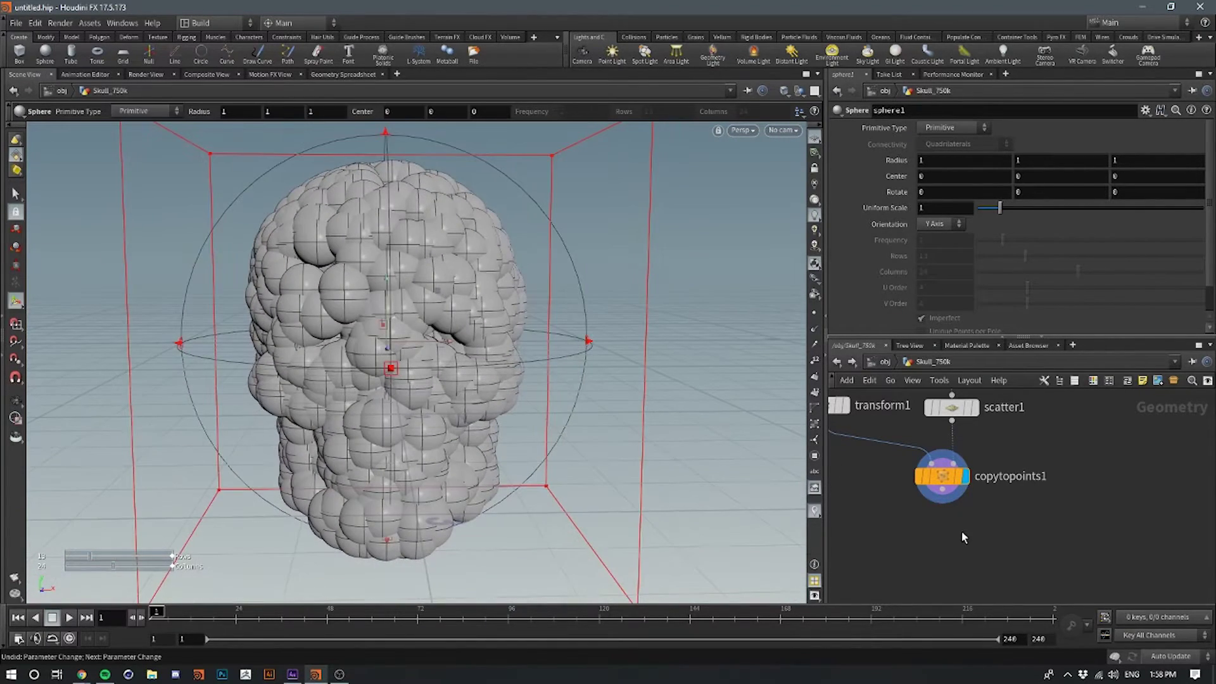
Add a second Scatter node after copytopoints1 and display its points
middle_click_drag(959, 527, 1006, 538)
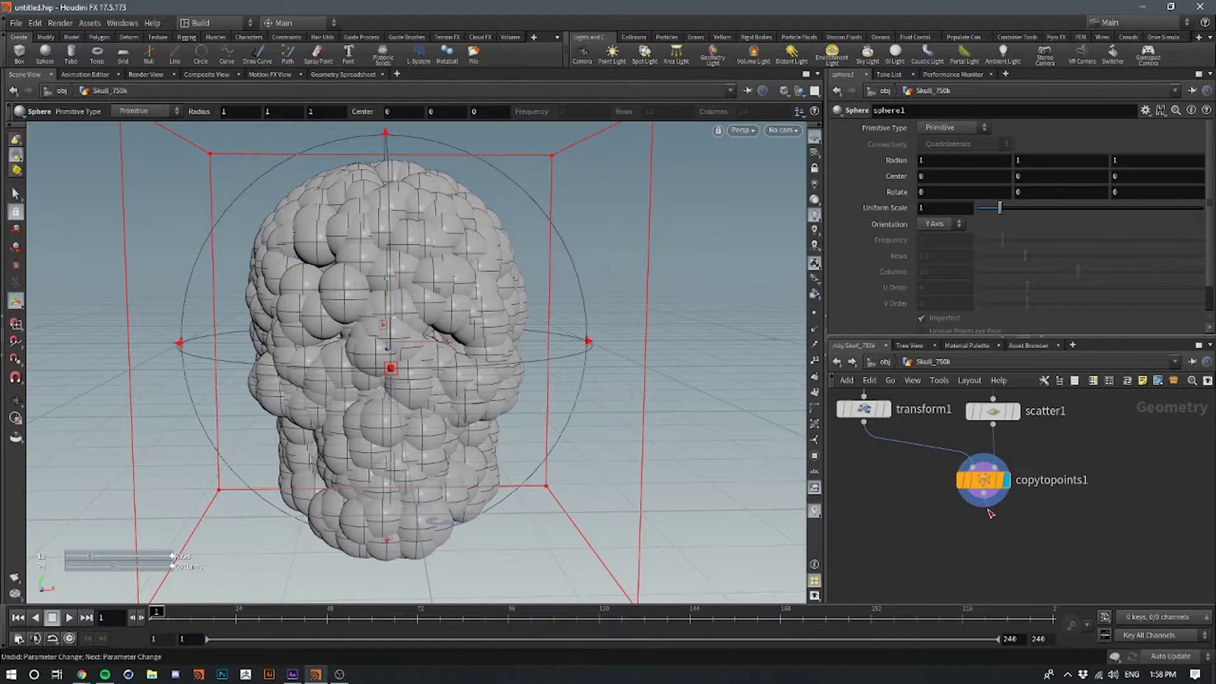
left_click(984, 505)
left_click(986, 522)
type("scatter")
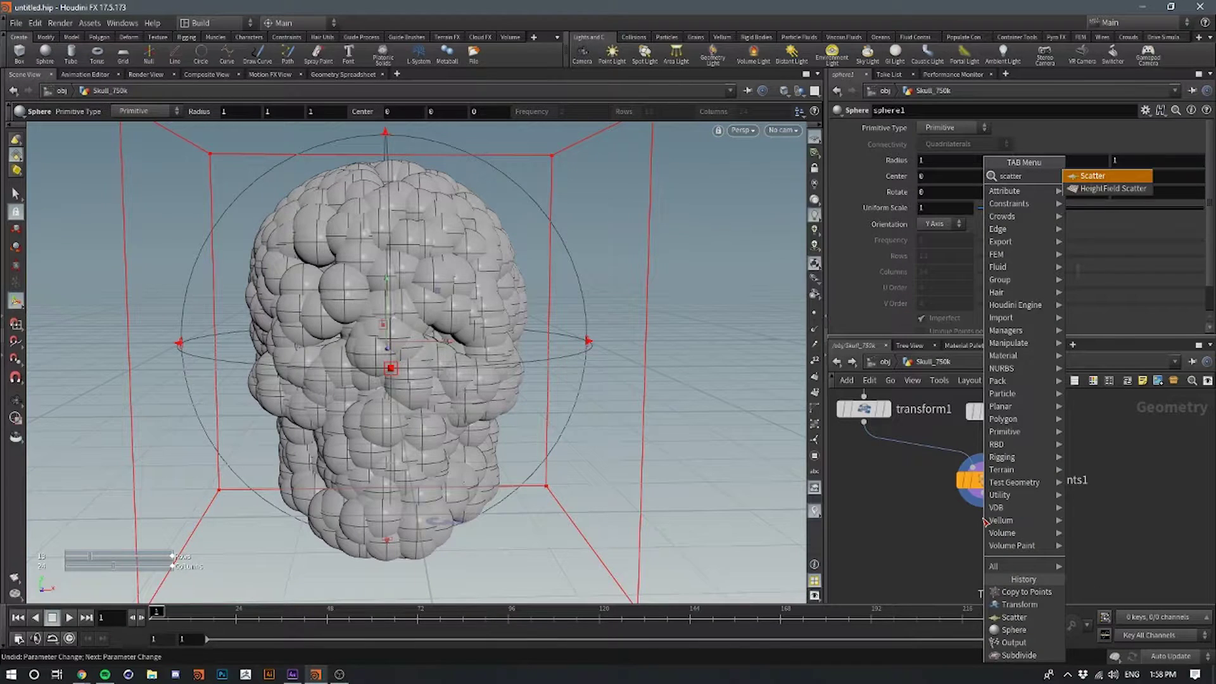
key("Return")
left_click(1007, 533)
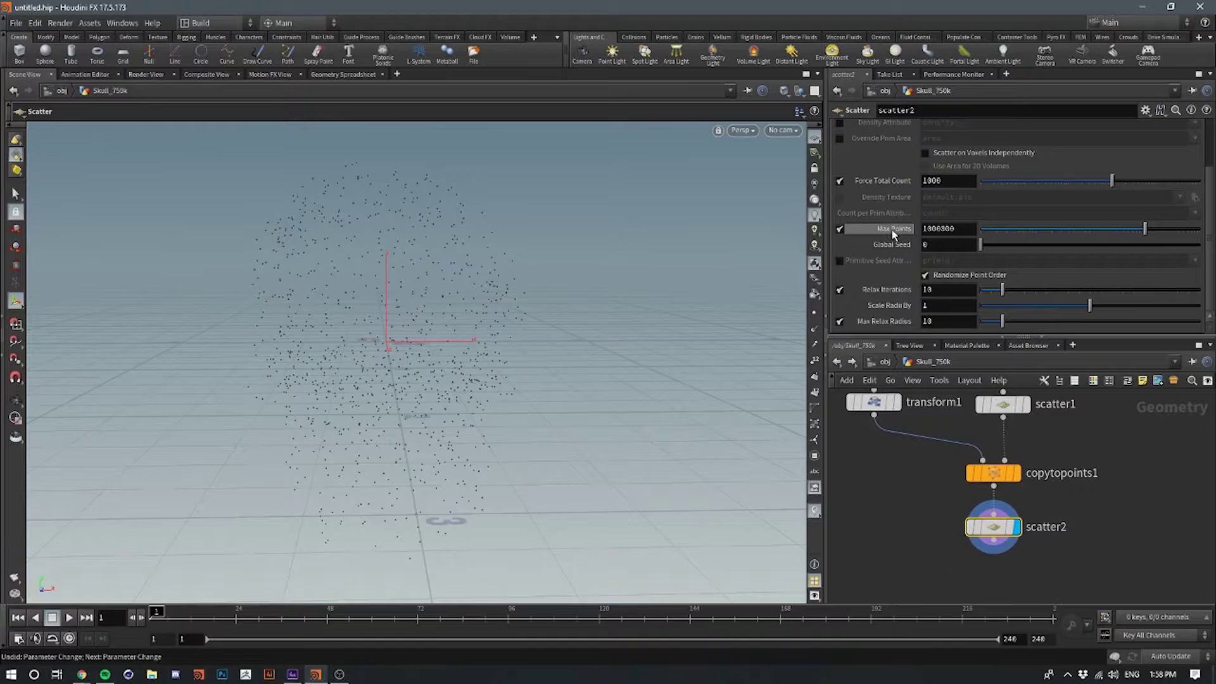
Examine scatter2's settings and the shape of its point cloud around the skull
scroll(878, 286, "up", 3)
scroll(877, 281, "down", 3)
middle_click_drag(1130, 485, 1120, 447)
left_click(1056, 531)
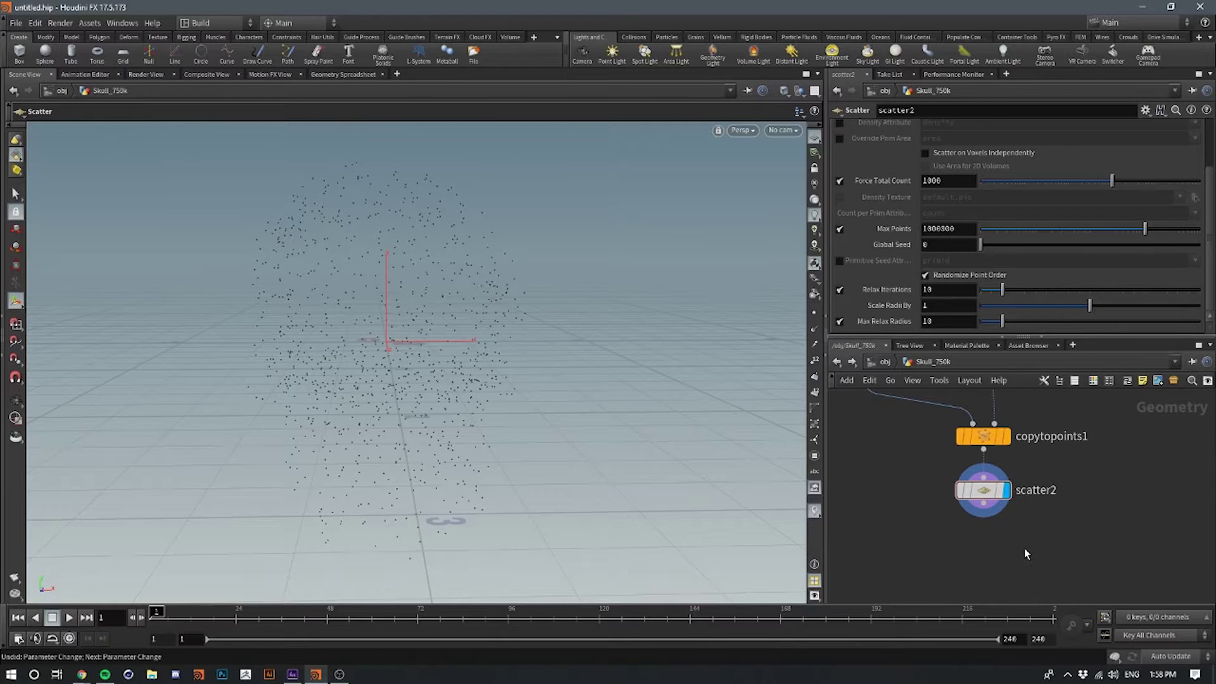
middle_click_drag(1026, 553, 1039, 536)
key("Escape")
left_click_drag(426, 355, 437, 386)
scroll(437, 386, "up", 3)
middle_click_drag(1073, 461, 1054, 517)
left_click(1016, 429)
left_click(1002, 524)
key("Escape")
left_click_drag(519, 367, 410, 337)
Add a Connect Adjacent Pieces node after scatter2 and display it
middle_click_drag(1118, 517, 1130, 467)
left_click_drag(994, 491, 994, 518)
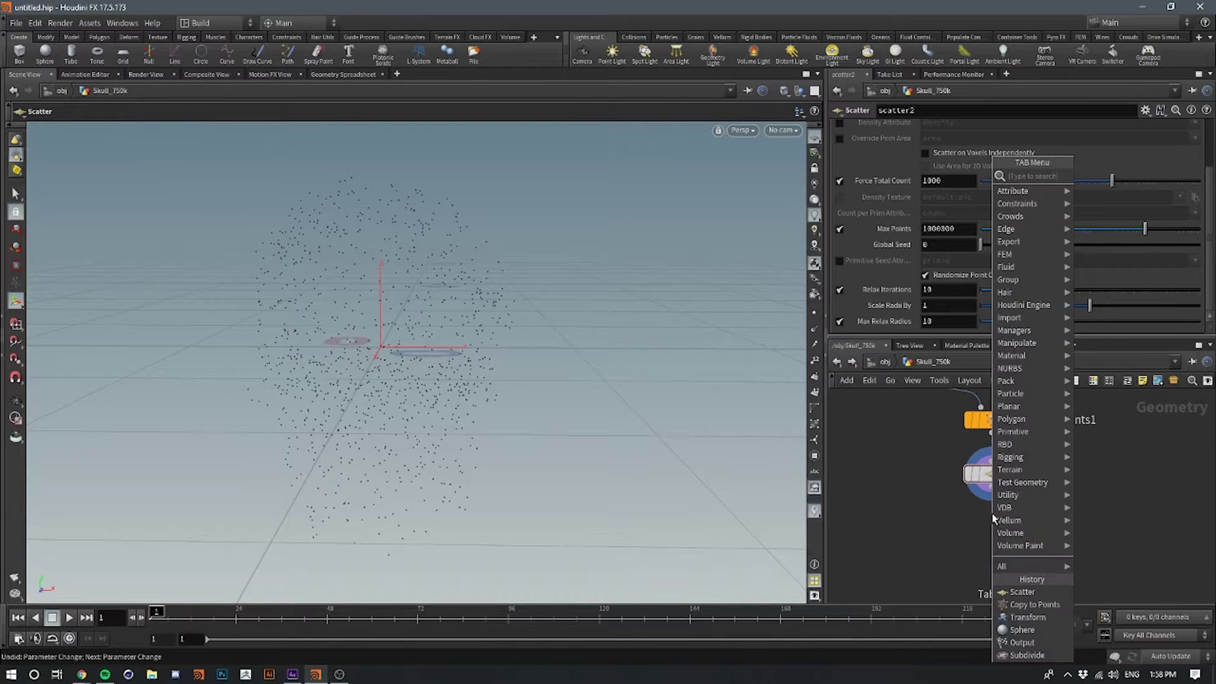
type("connect")
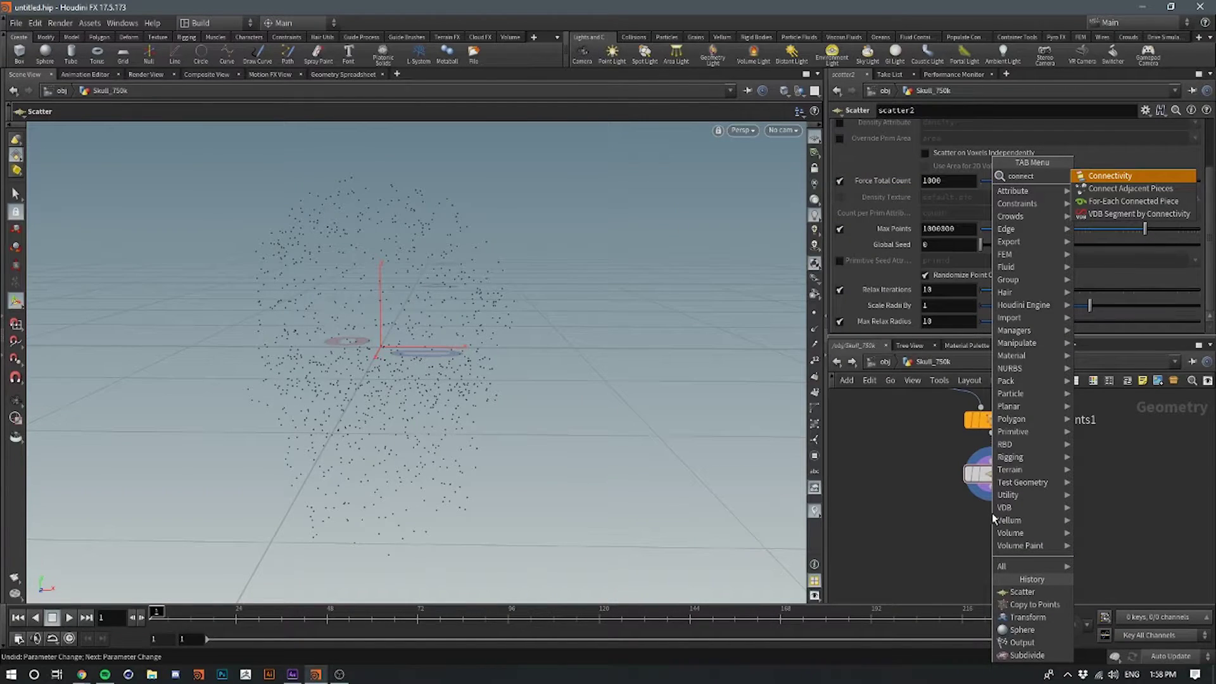
key("Down")
key("Return")
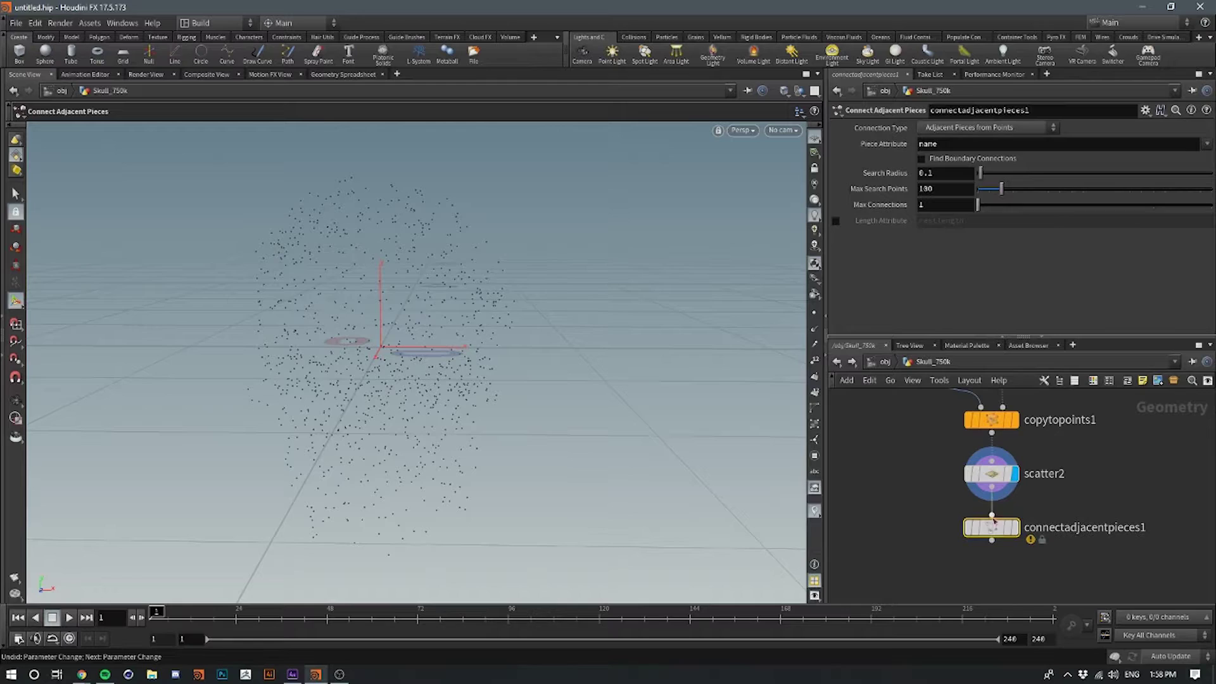
left_click(1004, 527)
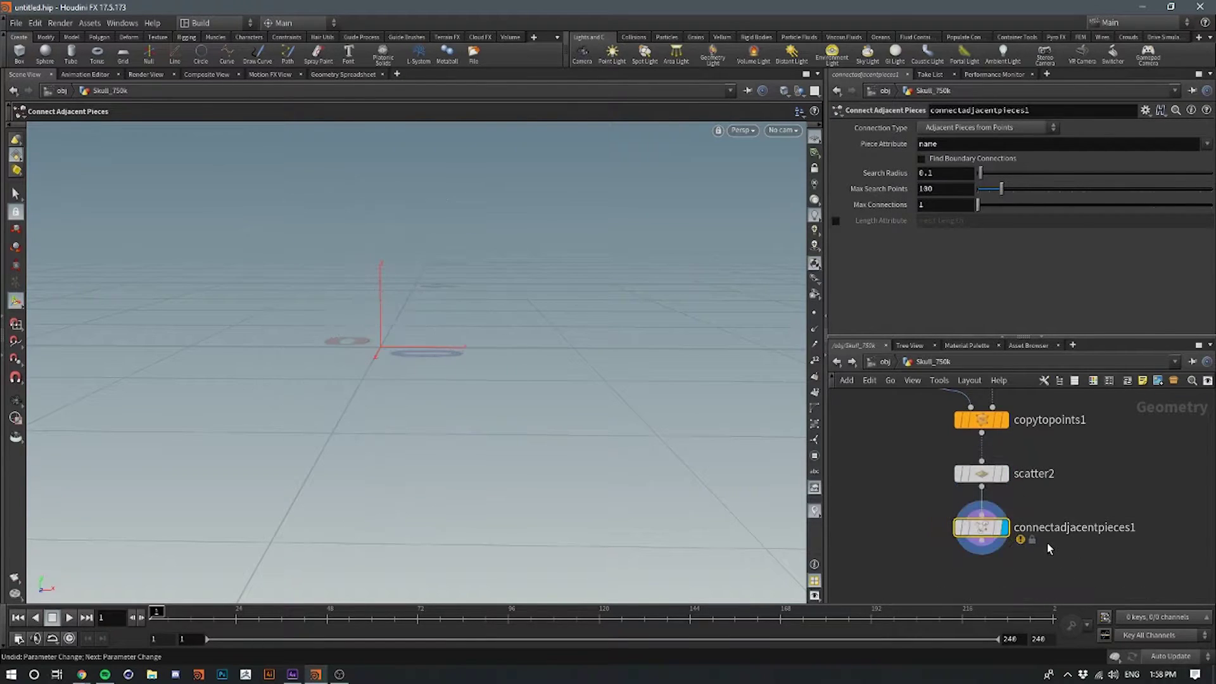
Set connectadjacentpieces1's connection type to Adjacent Points and its search radius to 0.18
left_click(985, 128)
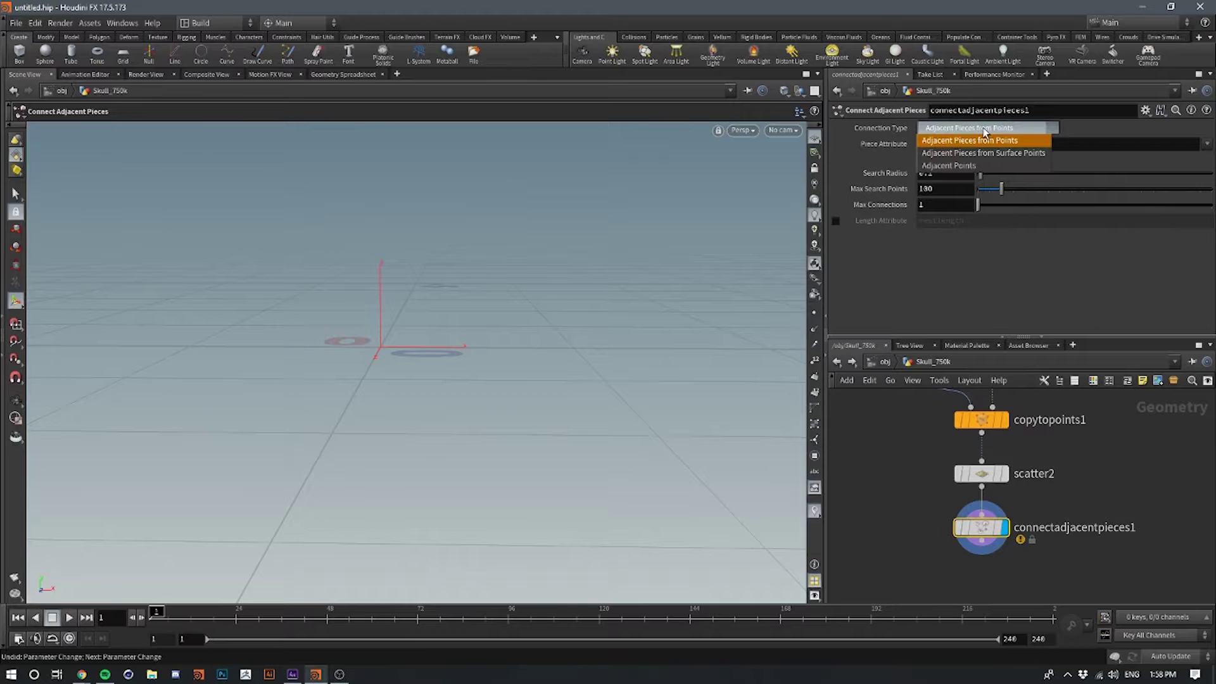
left_click(980, 166)
left_click_drag(981, 157, 983, 159)
left_click(948, 159)
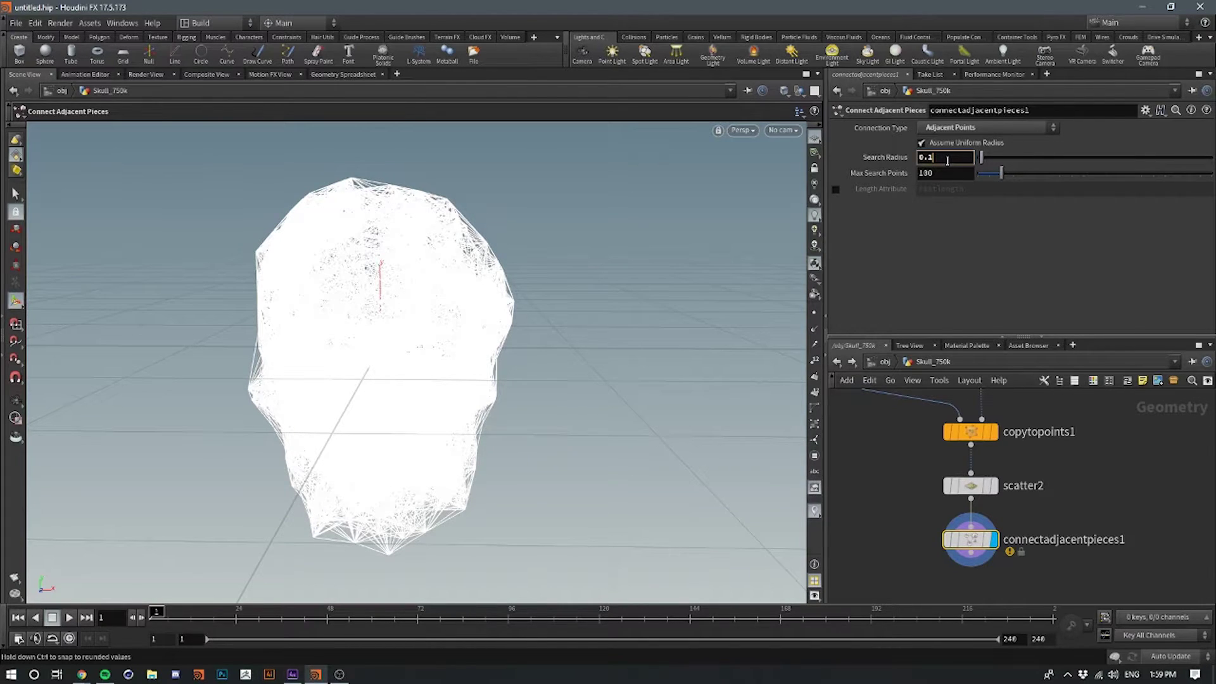
key("Return")
key("Escape")
left_click_drag(401, 331, 421, 347)
middle_click_drag(421, 348, 457, 359)
left_click_drag(457, 359, 460, 355)
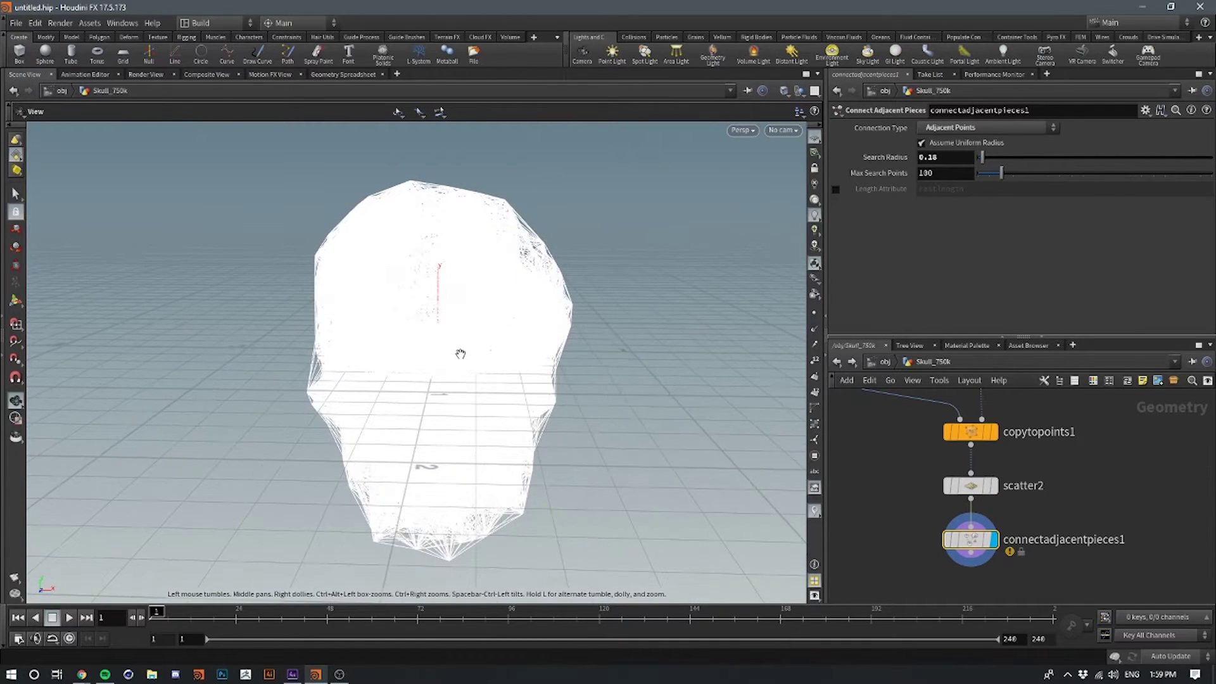
key("alt+Tab")
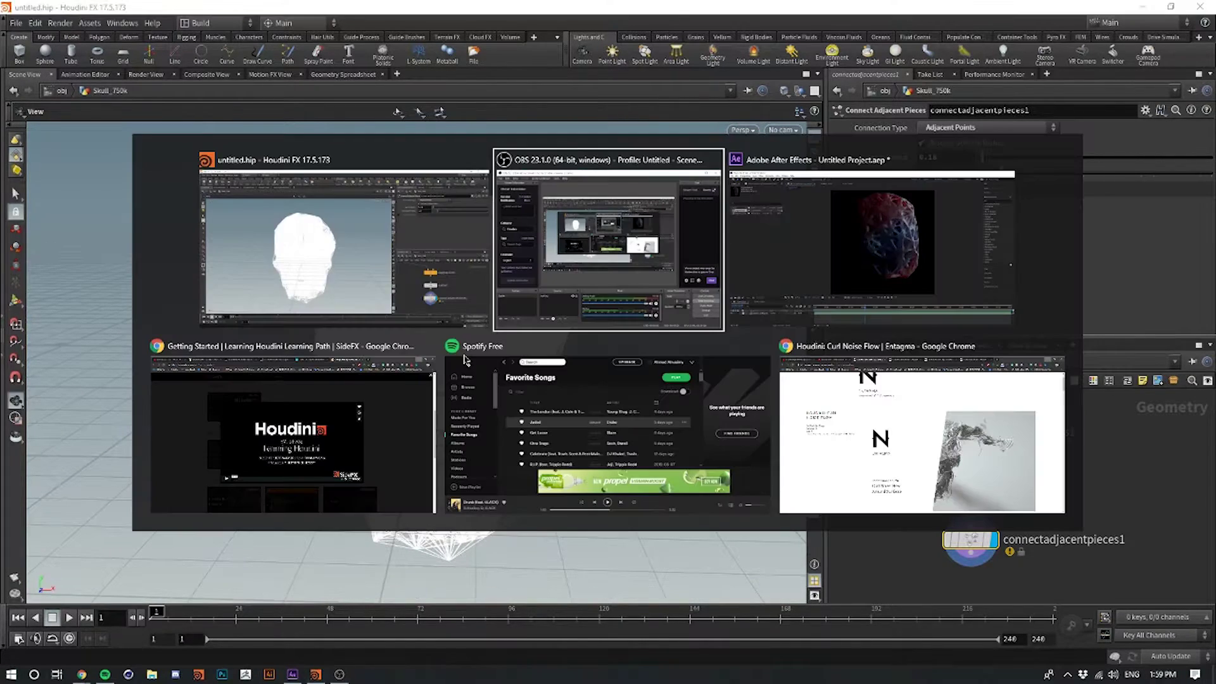
left_click(334, 255)
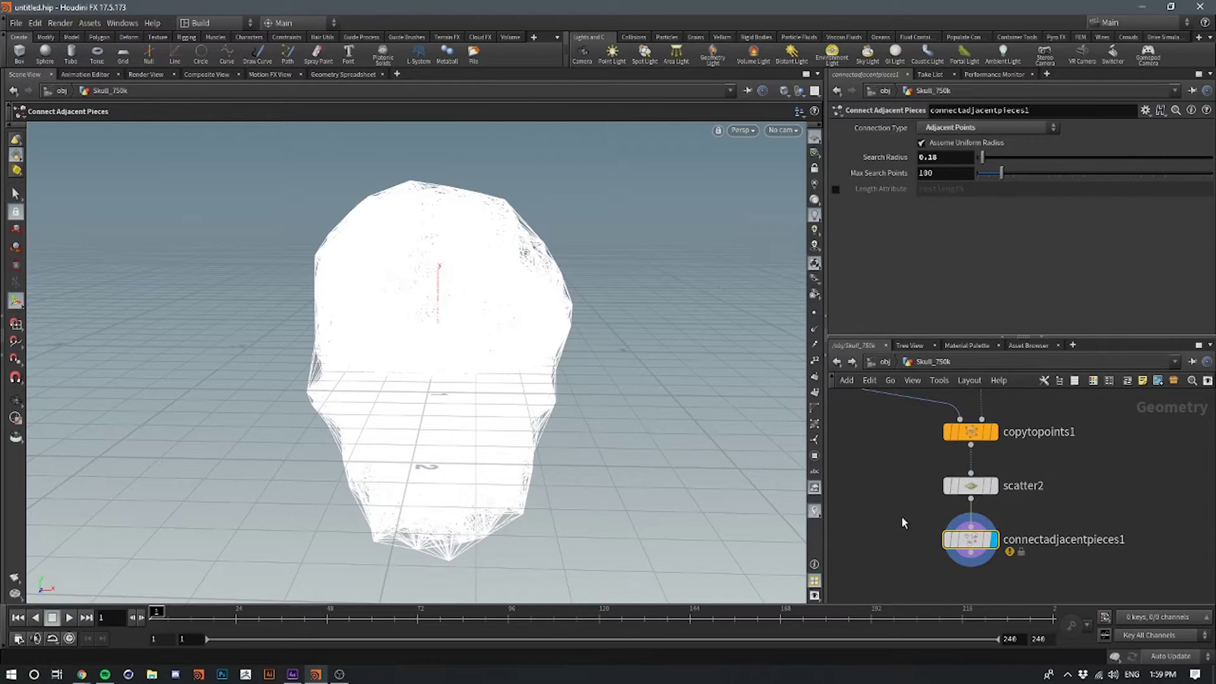
Add a Wireframe node after connectadjacentpieces1 and display it
middle_click_drag(902, 520, 900, 500)
left_click(974, 538)
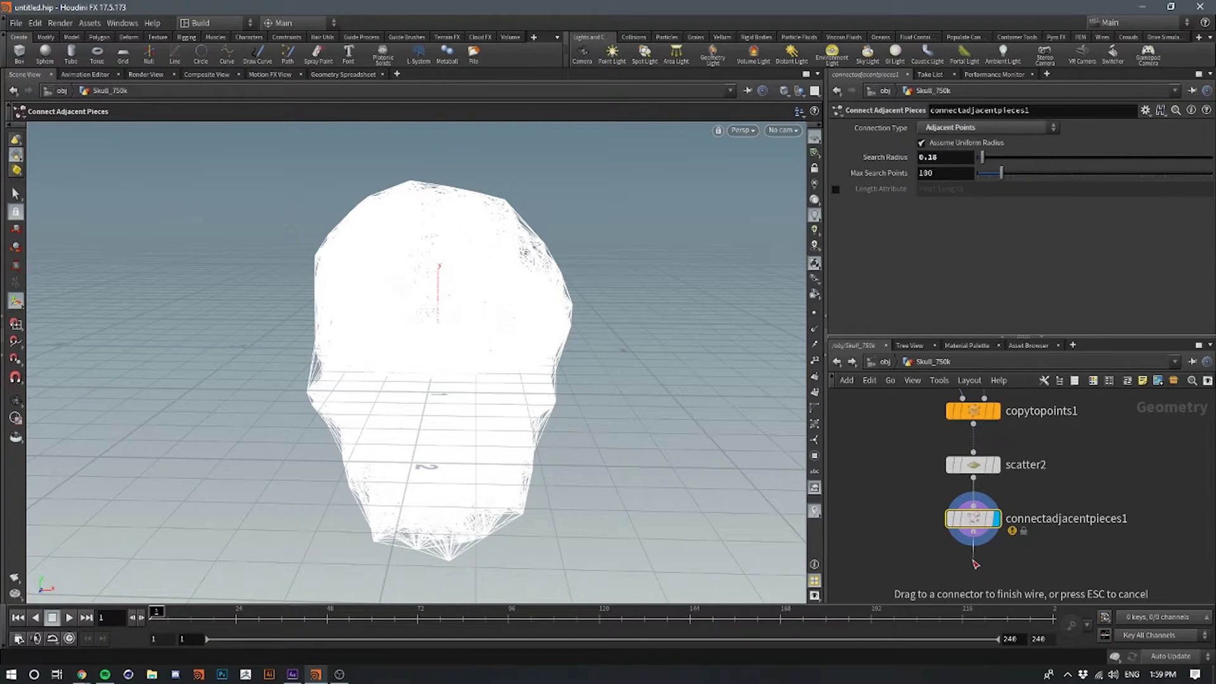
key("Tab")
type("wire")
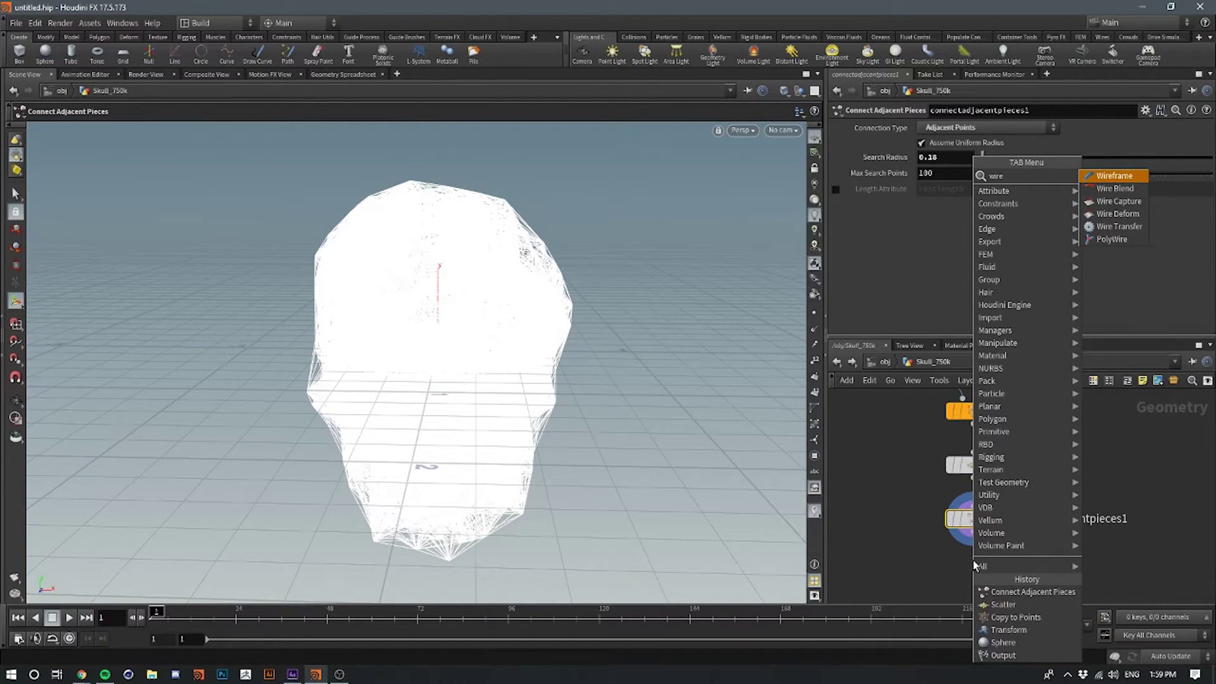
key("Return")
left_click(975, 565)
left_click(1085, 579)
middle_click_drag(1095, 563, 1100, 526)
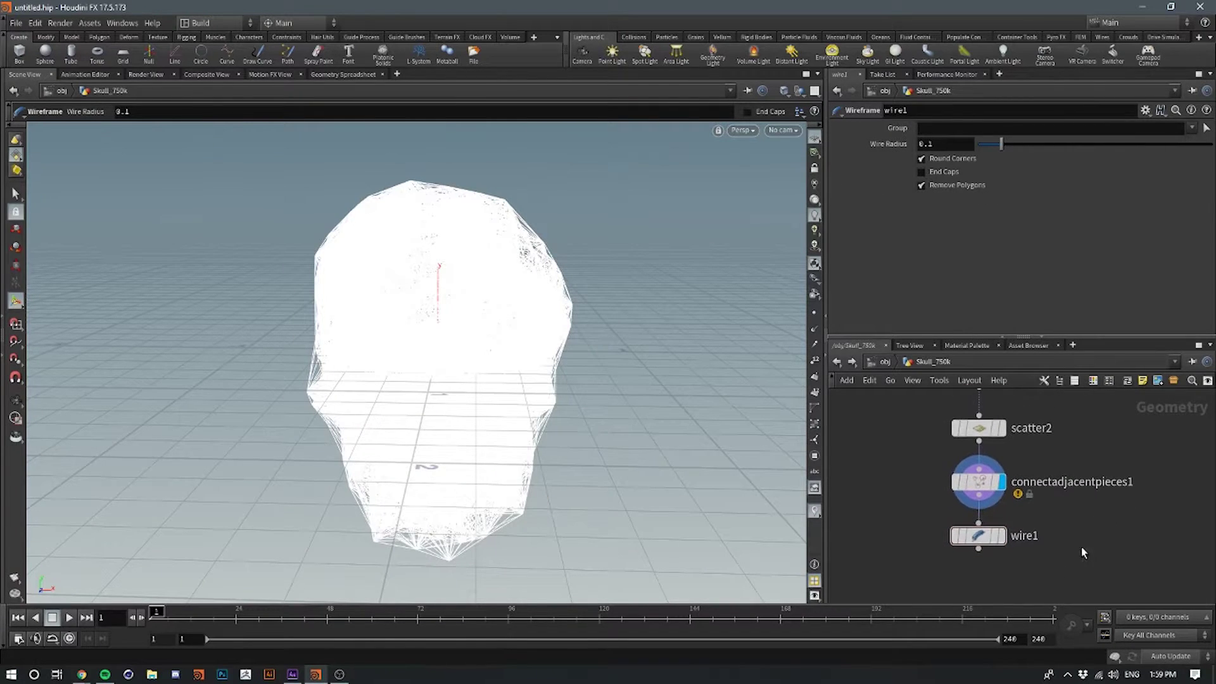
left_click(1001, 536)
Set wire1's wire radius to 0.019 and enable End Caps
left_click_drag(485, 343, 410, 334)
right_click_drag(410, 334, 536, 331)
left_click_drag(408, 356, 382, 371)
right_click_drag(382, 372, 248, 384)
left_click_drag(488, 338, 700, 355)
key("Return")
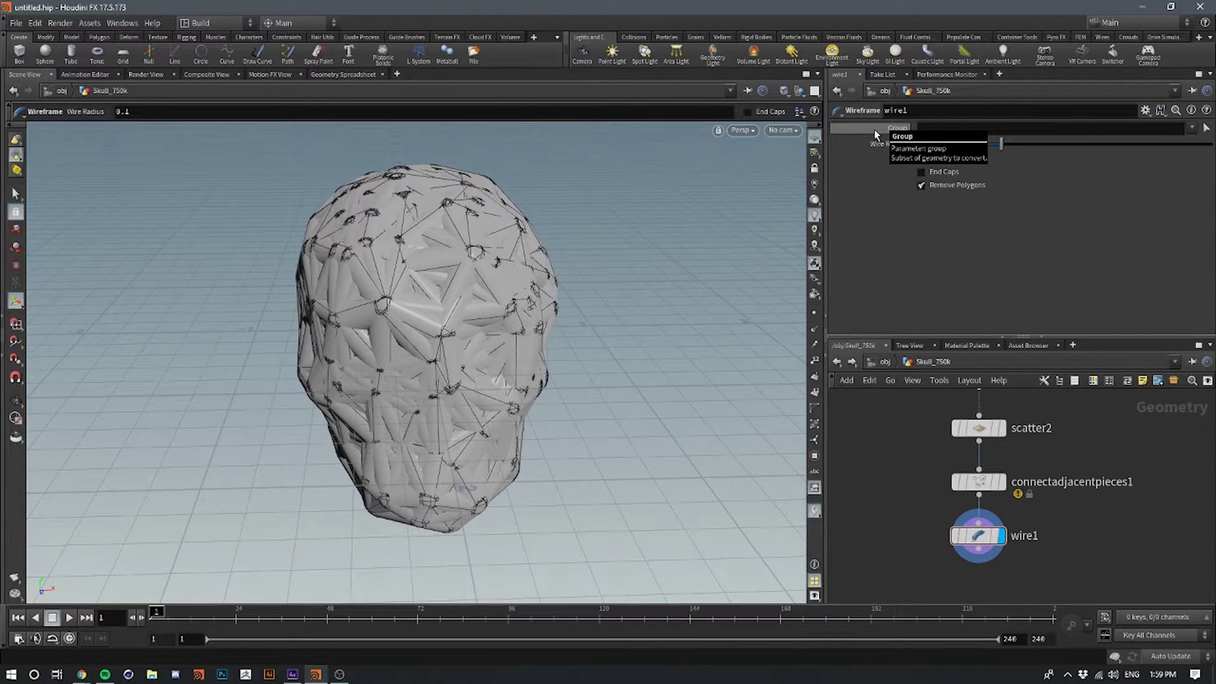
type(".019")
key("Return")
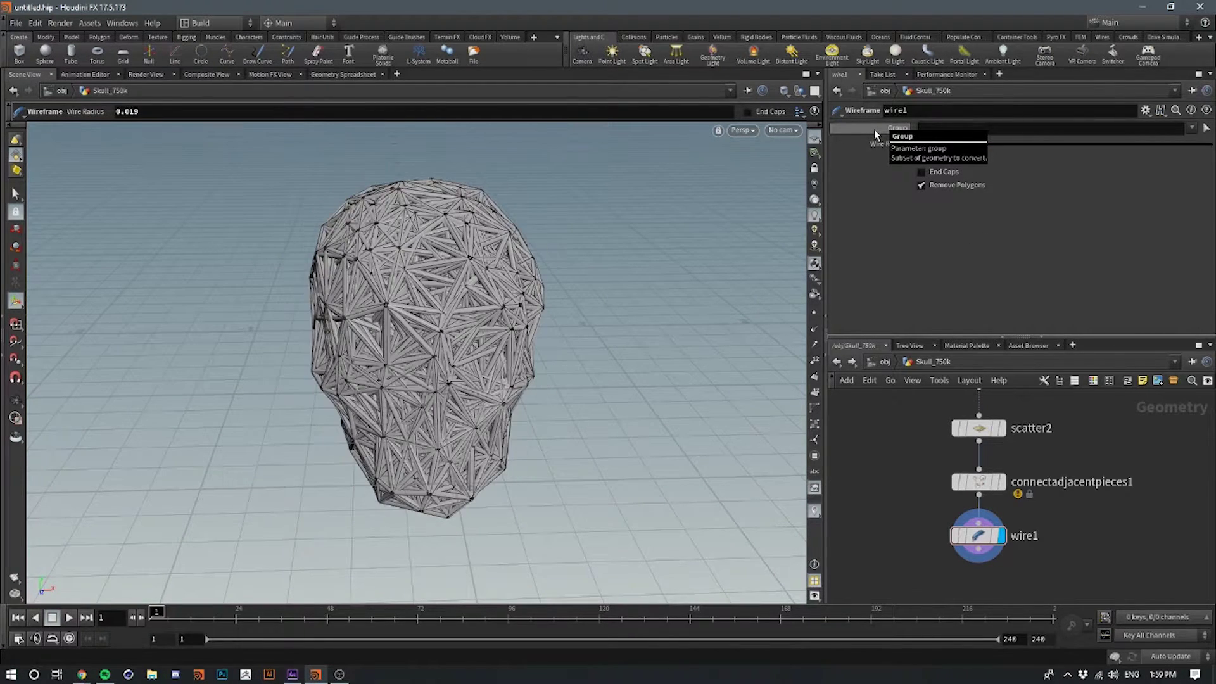
left_click(922, 172)
middle_click_drag(909, 428, 902, 417)
key("Escape")
left_click_drag(420, 334, 520, 367)
Start a connection from wire1's output and open the list of nodes that can be added
middle_click_drag(1053, 563, 1087, 508)
left_click(1005, 484)
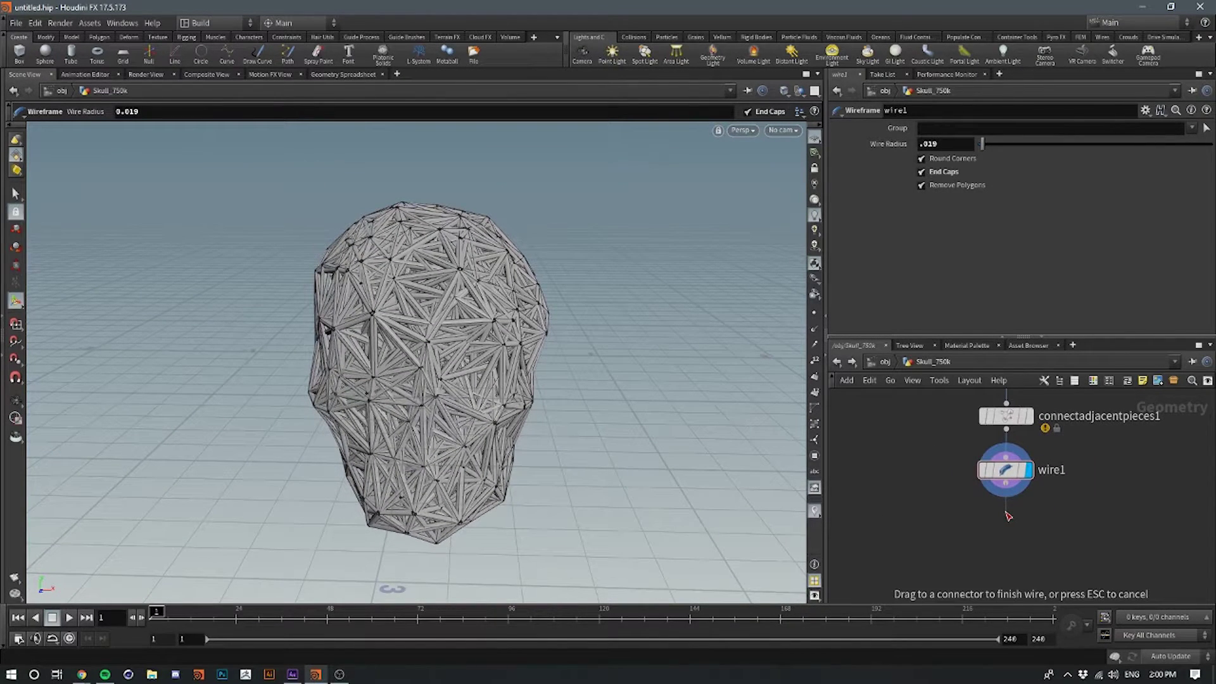
left_click(1008, 517)
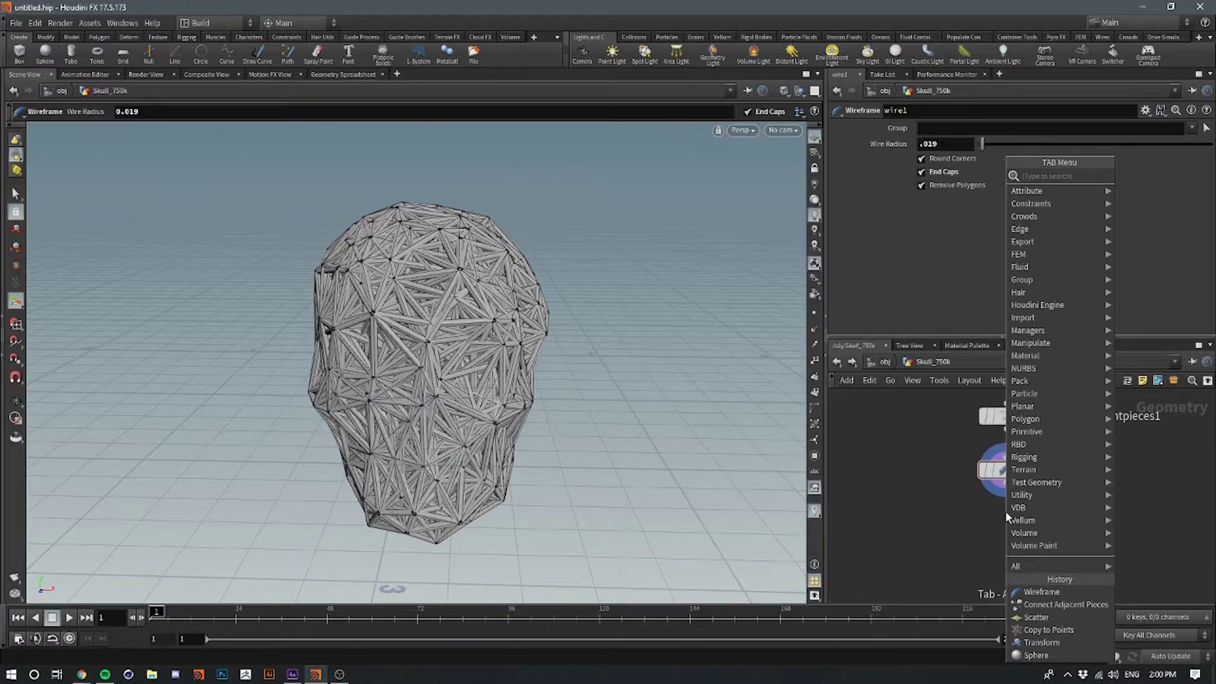
type("convert")
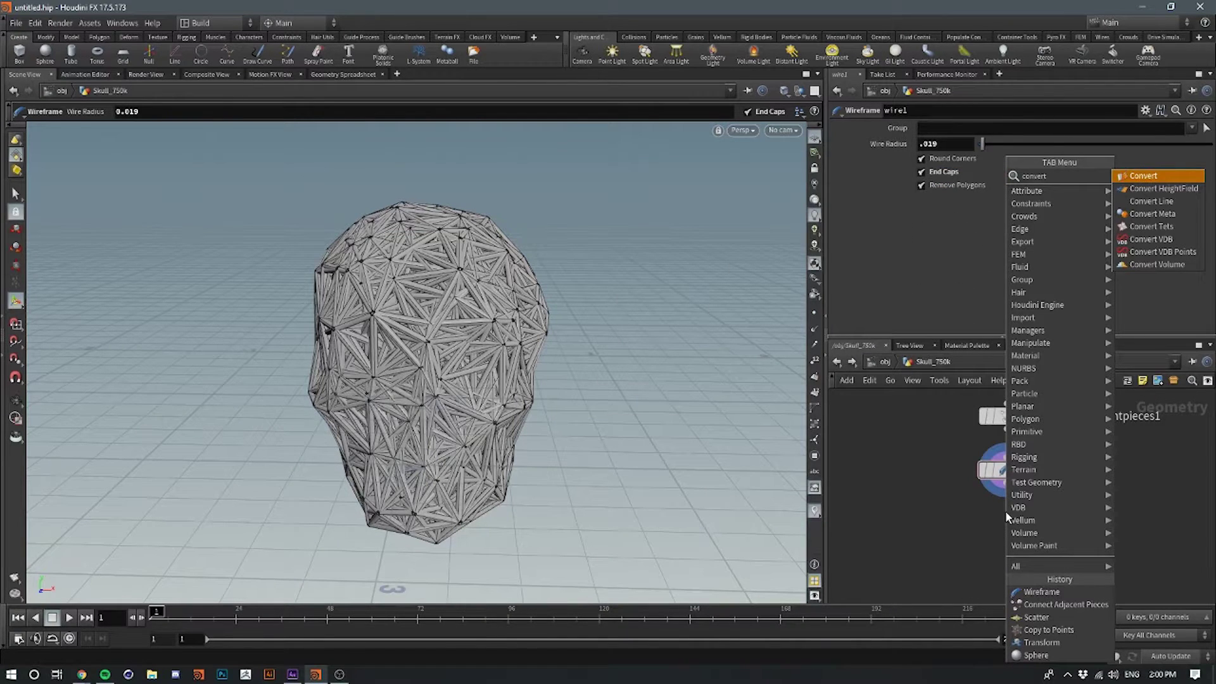
key("Down")
key("Down")
key("Down")
key("Up")
key("Up")
key("BackSpace")
key("BackSpace")
key("BackSpace")
key("BackSpace")
key("BackSpace")
key("BackSpace")
key("BackSpace")
Add a VDB from Polygons node connected to wire1's output
type("vd")
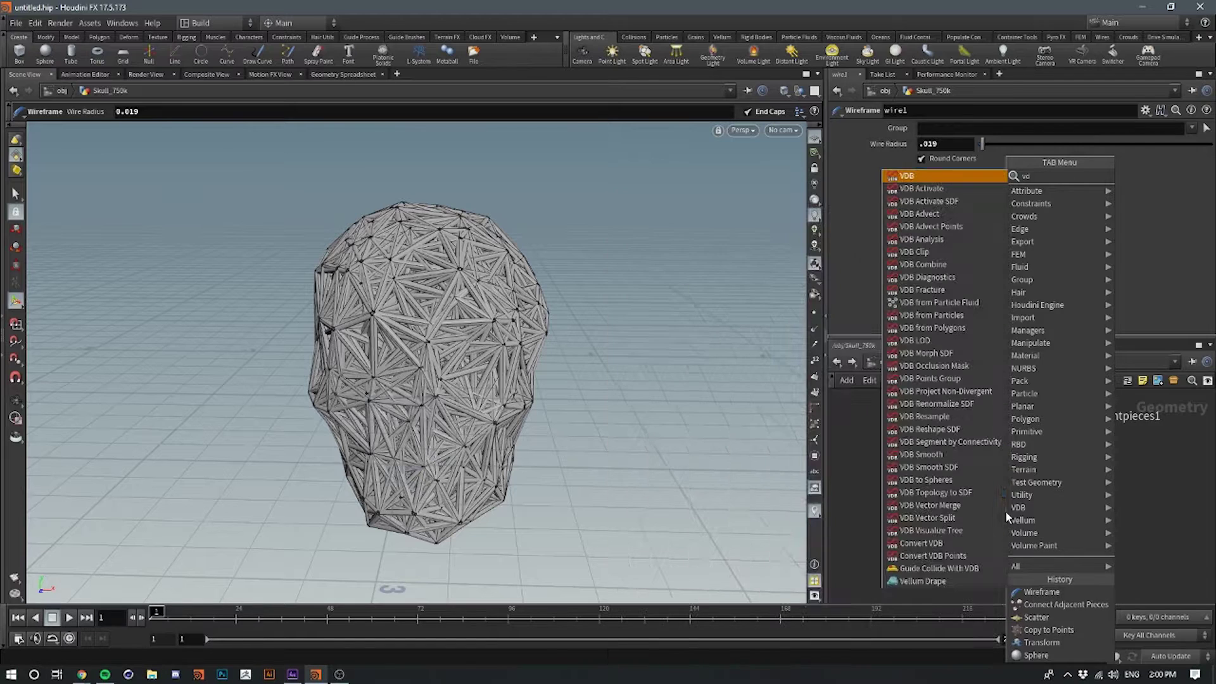
type("bfrom")
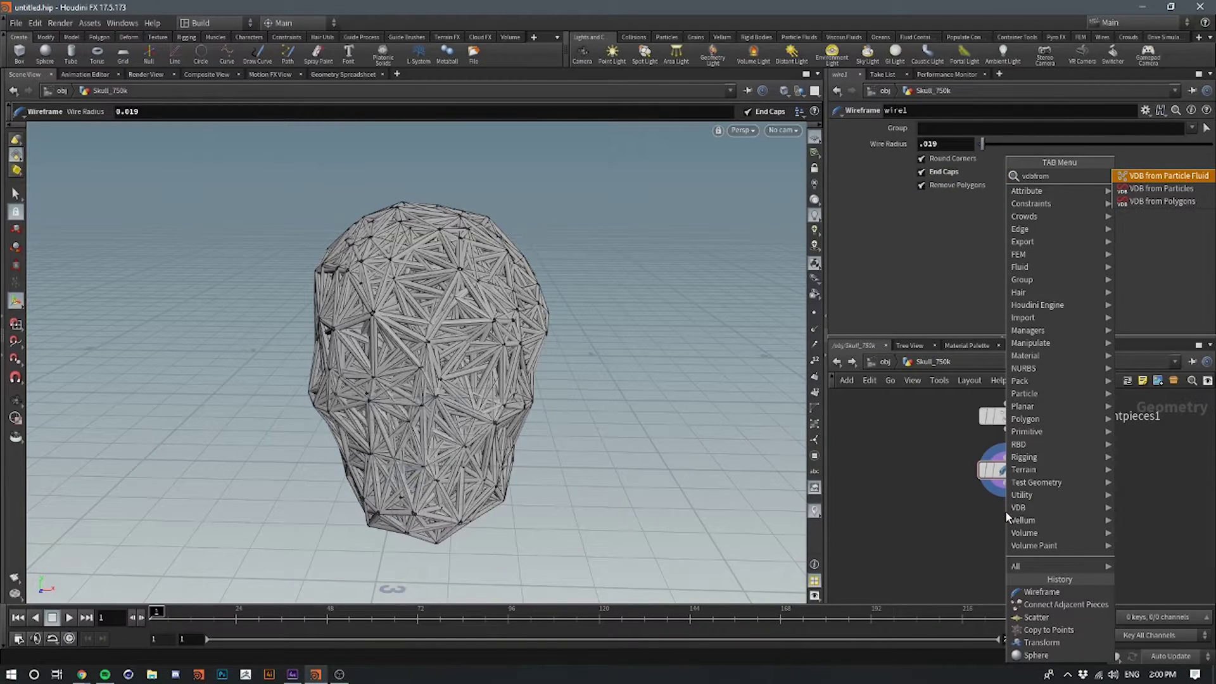
key("Down")
key("Down")
key("Return")
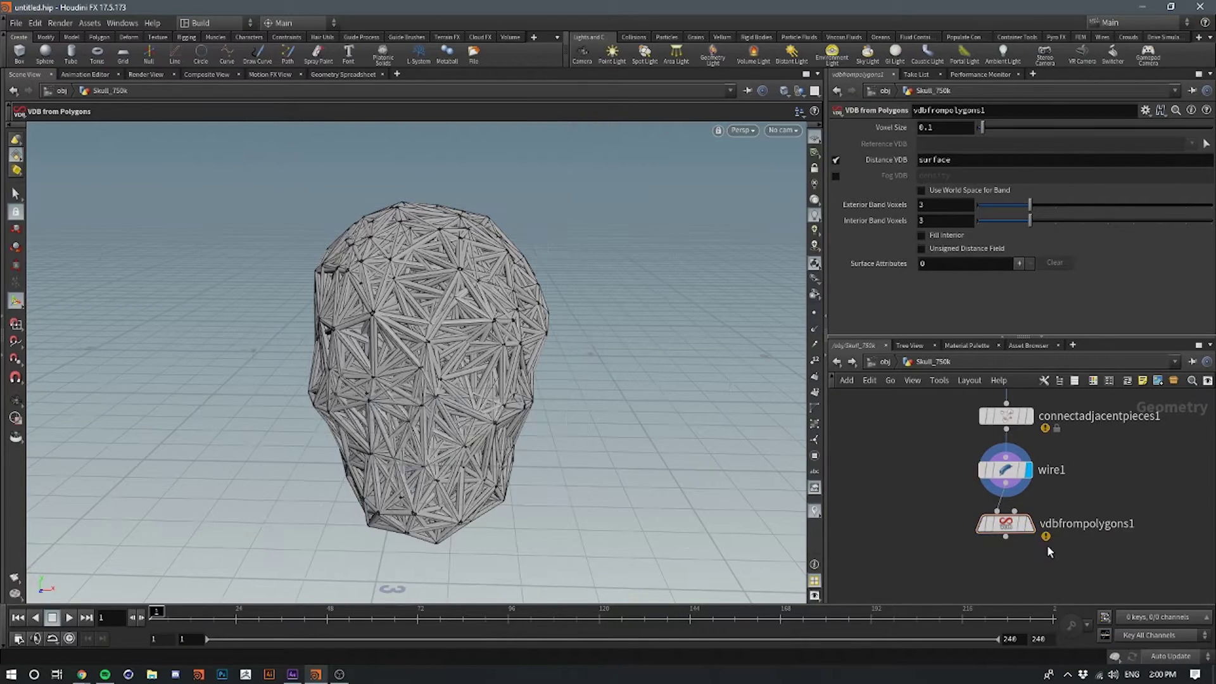
Display the vdbfrompolygons1 node and set its voxel size to 0.015
left_click(1028, 523)
left_click_drag(562, 376, 429, 344, "alt")
key("Escape")
left_click_drag(584, 421, 402, 364)
right_click_drag(402, 365, 478, 345)
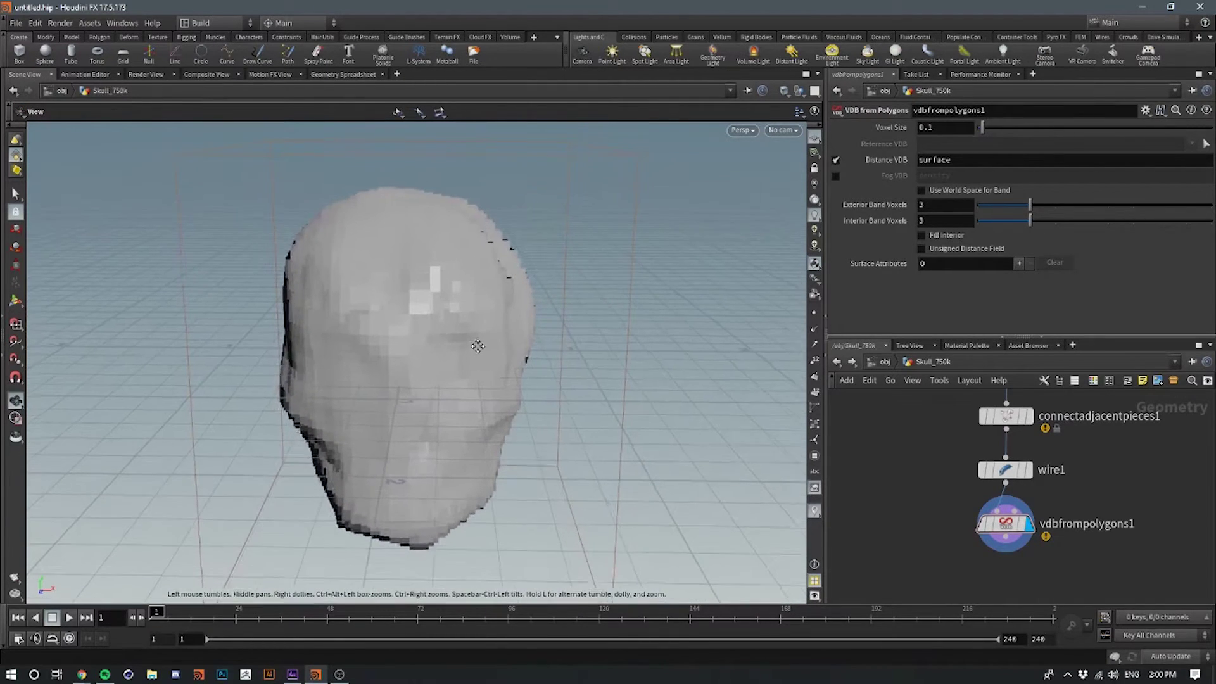
left_click(952, 129)
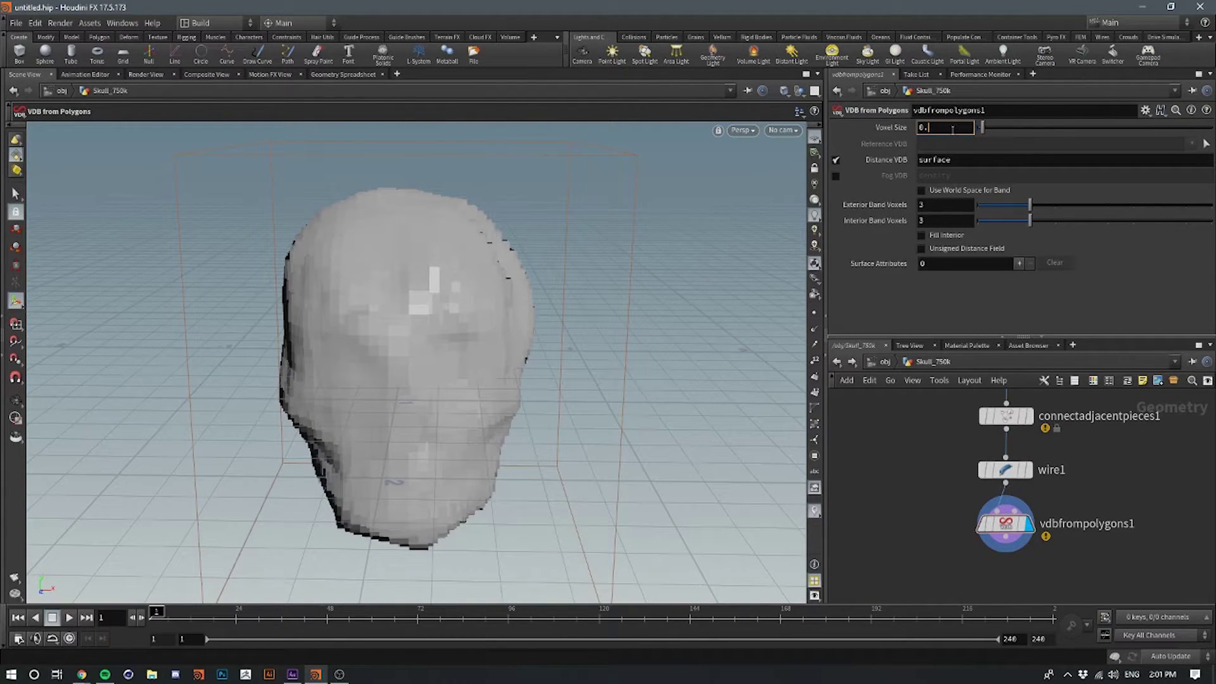
type("5")
key("Return")
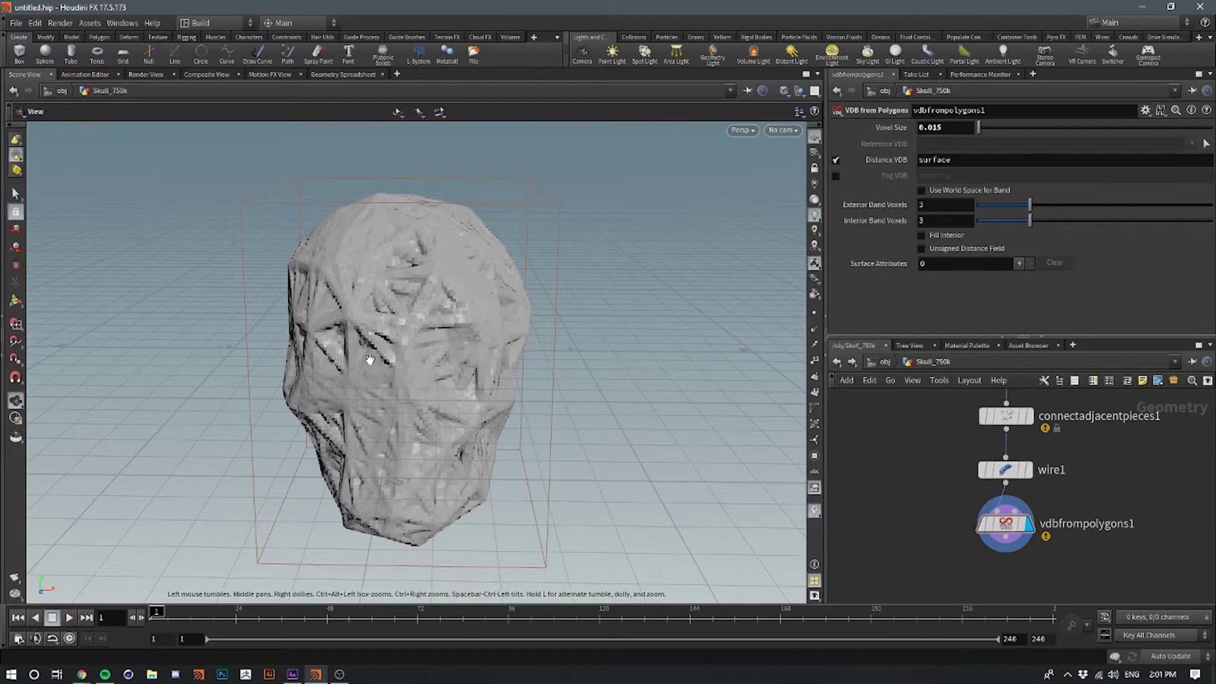
Examine the finer VDB surface of the skull from the front and side, close up and from a distance
left_click_drag(372, 358, 420, 328, "alt")
right_click_drag(421, 329, 676, 295, "alt")
left_click_drag(676, 296, 453, 336, "alt")
right_click_drag(453, 335, 326, 364, "alt")
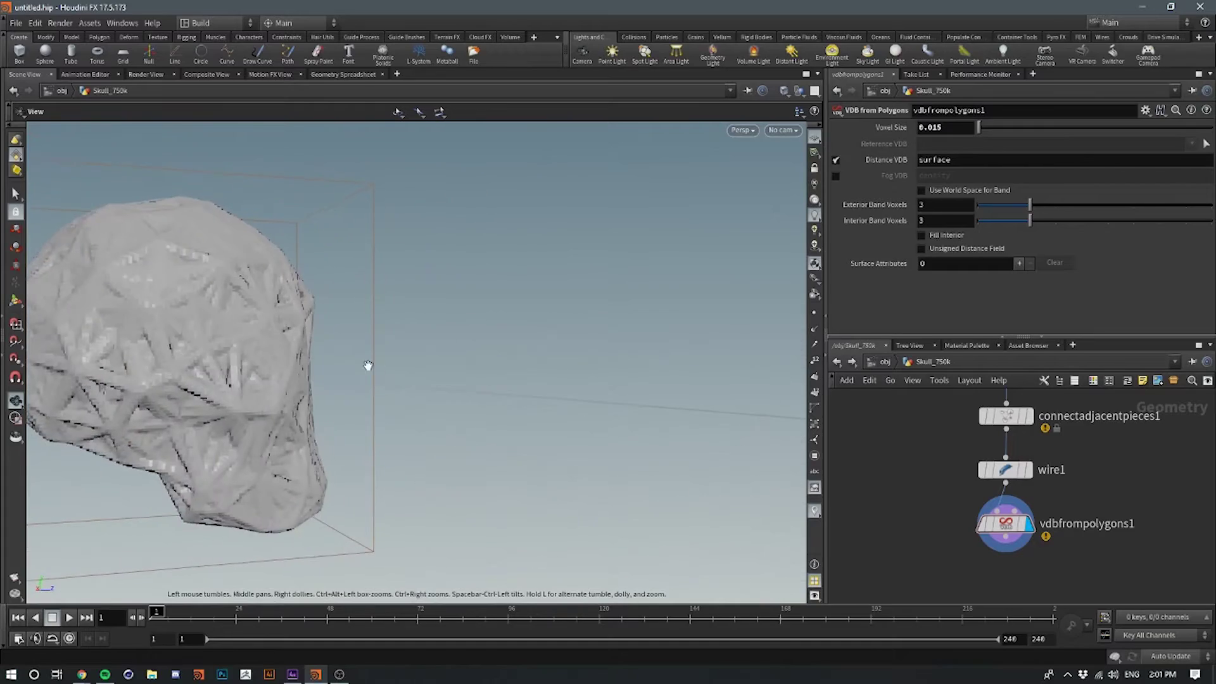
left_click_drag(464, 291, 427, 331)
left_click_drag(494, 354, 291, 388)
right_click_drag(436, 241, 388, 230)
left_click_drag(388, 231, 446, 204)
left_click_drag(328, 219, 448, 333)
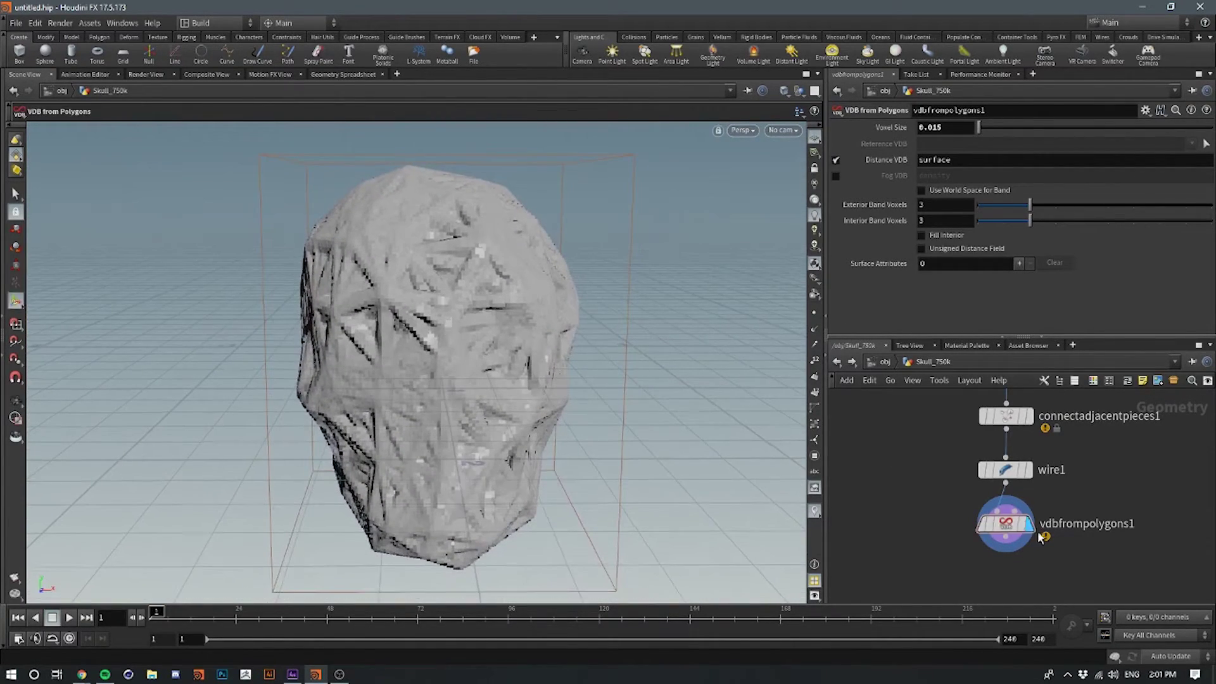
Add a Convert VDB node connected to vdbfrompolygons1's output
middle_click_drag(1108, 537, 1123, 502)
left_click(1029, 501)
key("Tab")
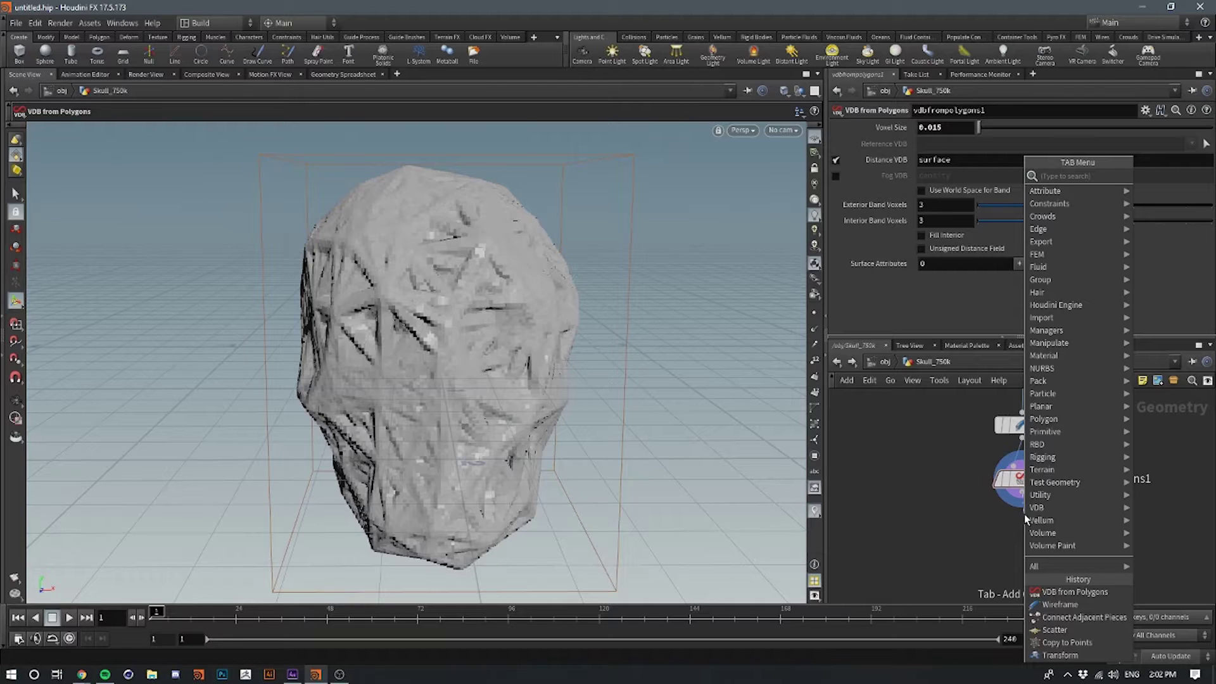
type("vdb")
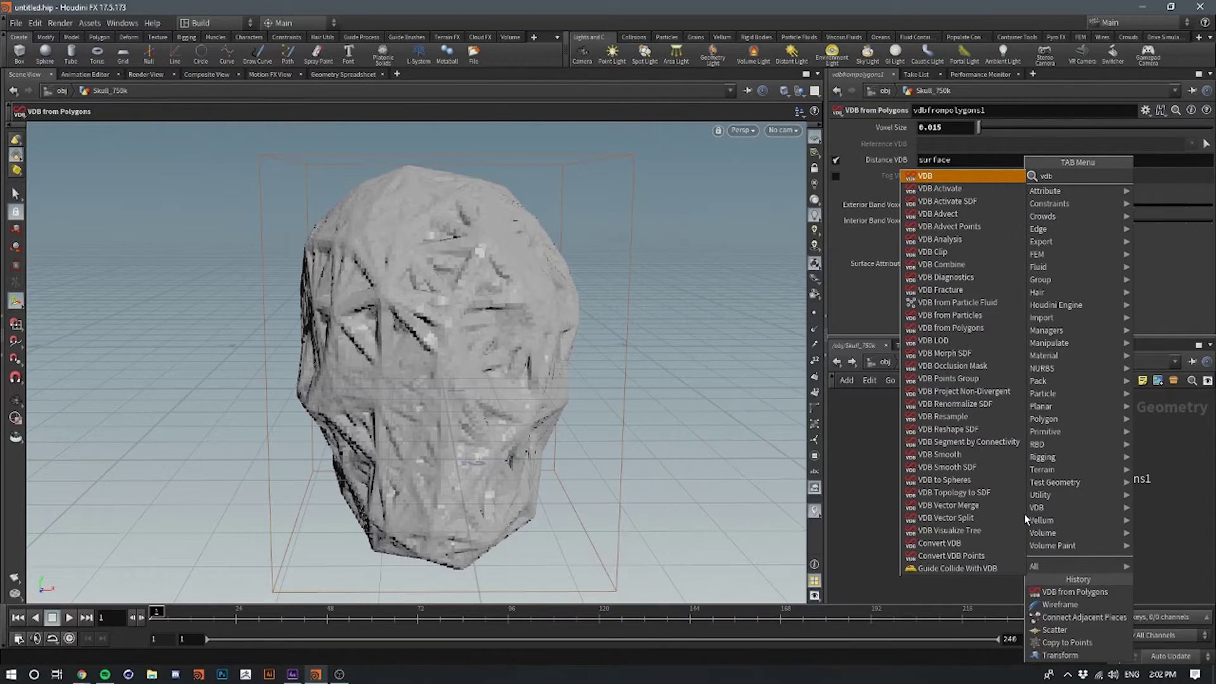
type("t")
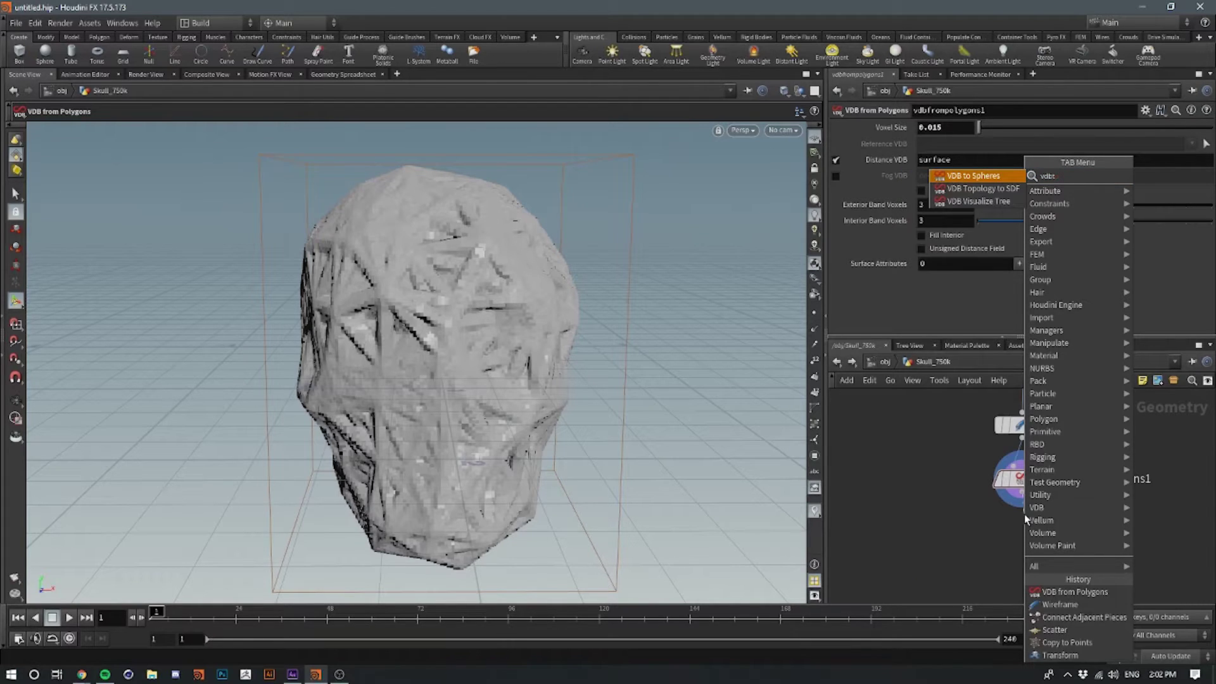
key("BackSpace")
key("BackSpace")
key("BackSpace")
key("BackSpace")
type("convert")
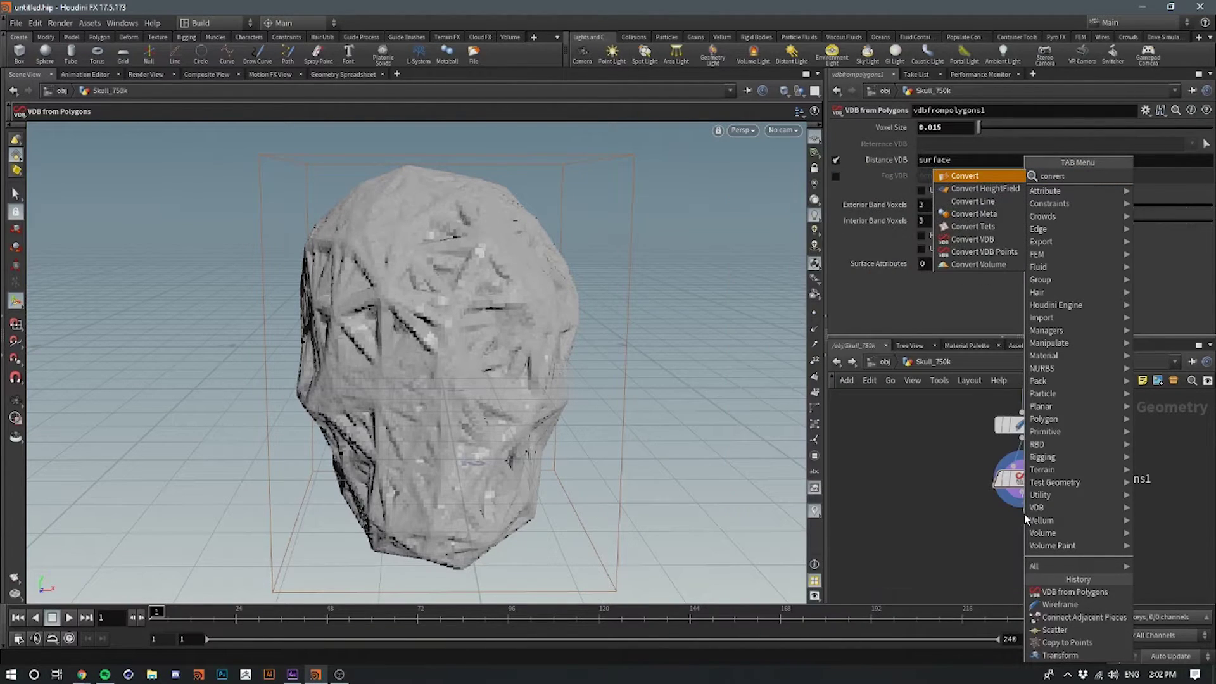
type("v")
key("Return")
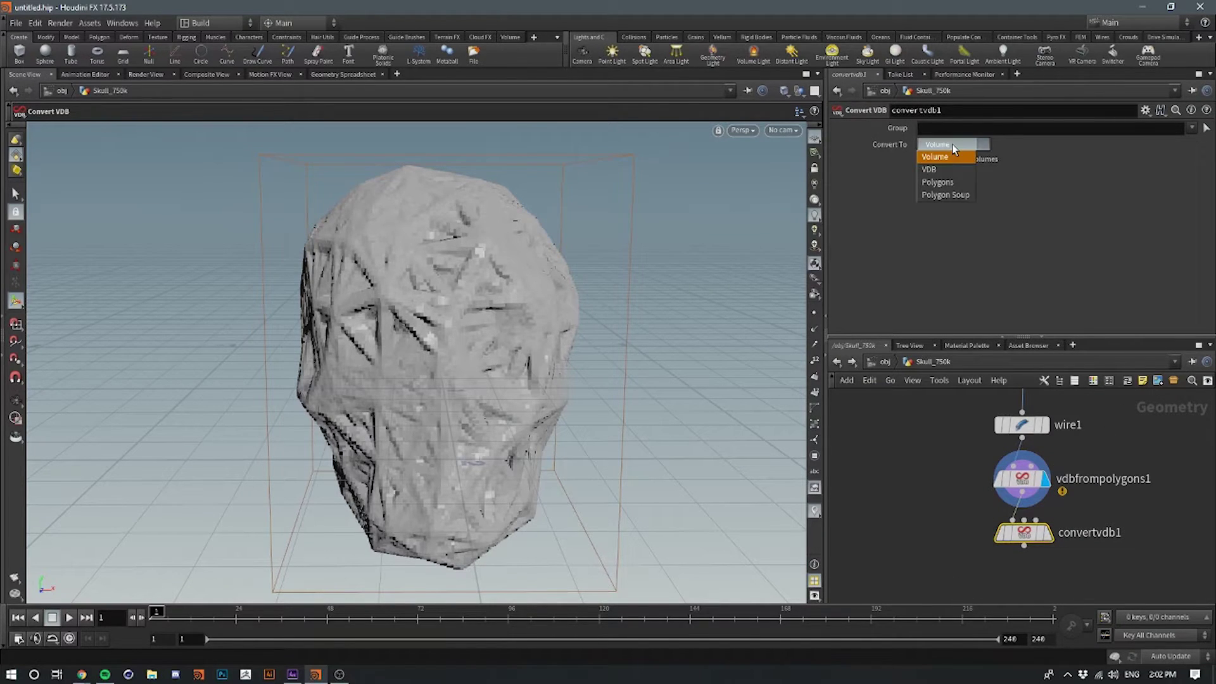
Set convertvdb1 to convert to Polygons and display the resulting mesh
left_click(939, 183)
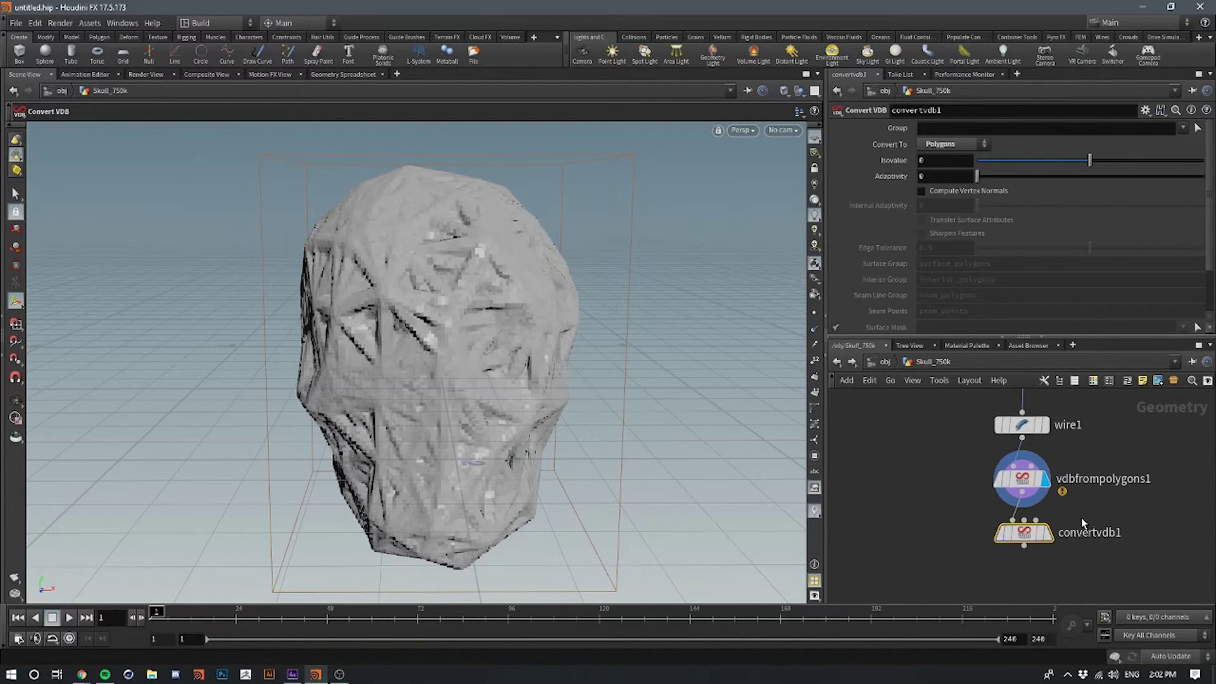
left_click(1052, 533)
left_click_drag(409, 338, 372, 328, "alt")
right_click_drag(372, 328, 488, 321, "alt")
left_click_drag(488, 321, 397, 344, "alt")
Switch to After Effects, view an early frame of the OrganicSkull reference render, and return to Houdini
key("alt+Tab")
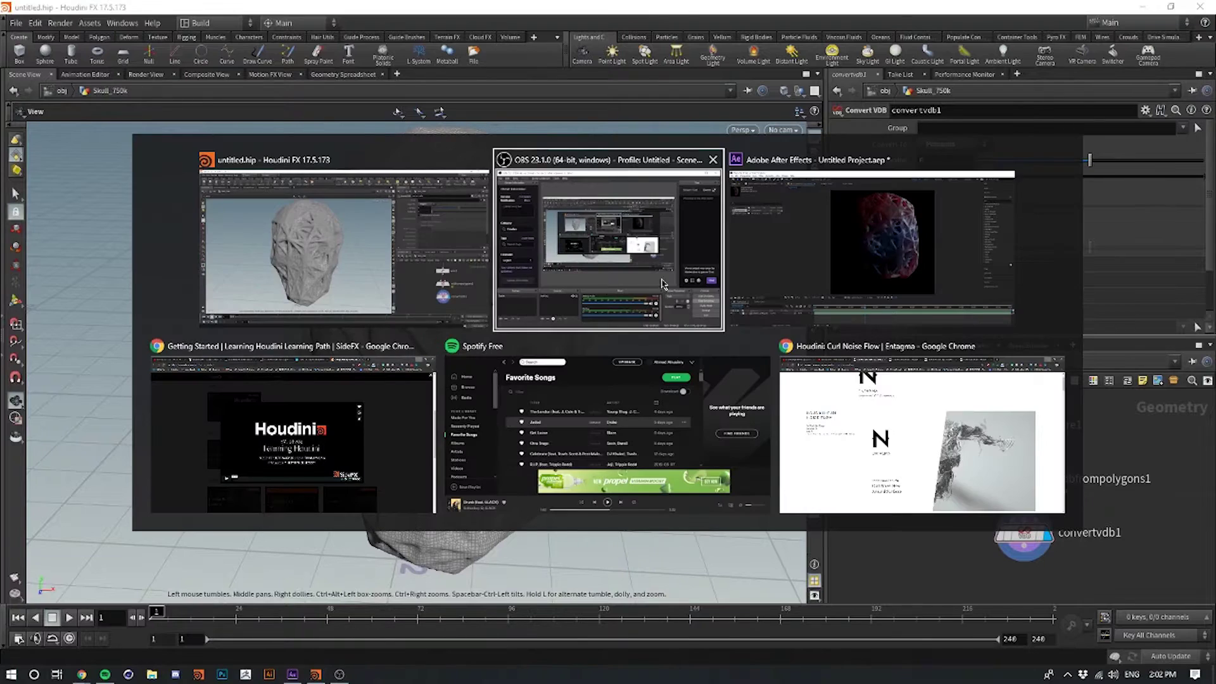
key("alt+Tab")
left_click_drag(586, 585, 378, 572)
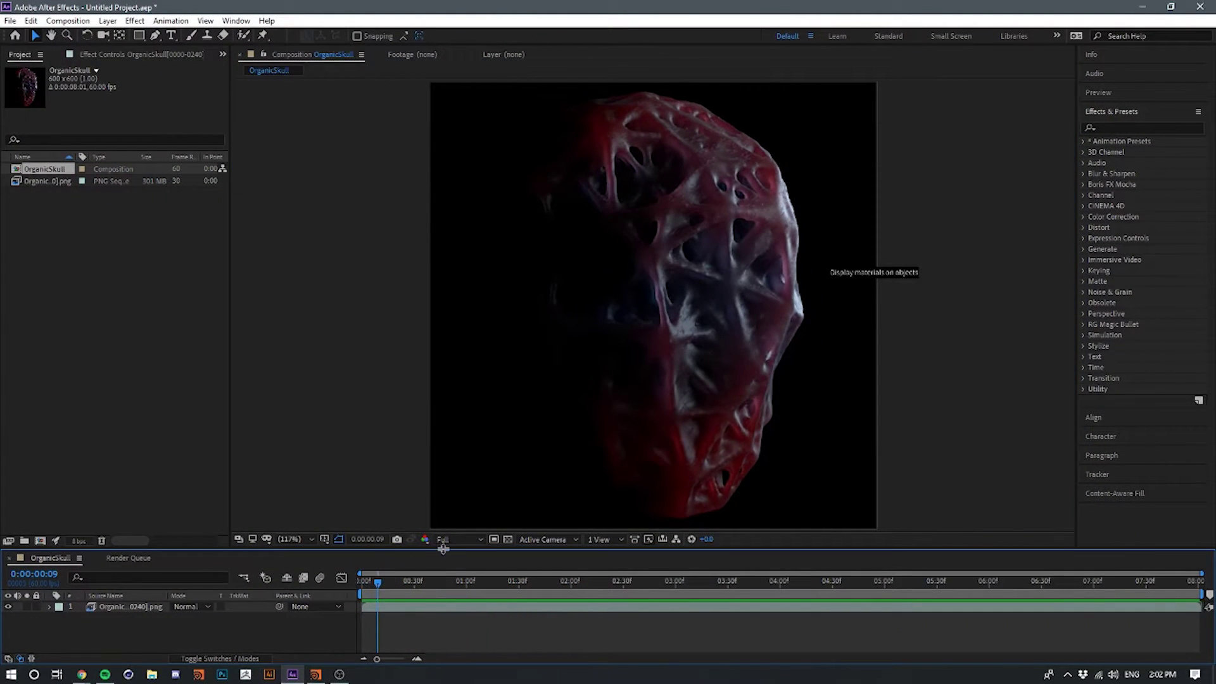
key("alt+Tab")
Examine the converted polygon mesh of the skull from several angles and distances
left_click_drag(418, 370, 475, 331)
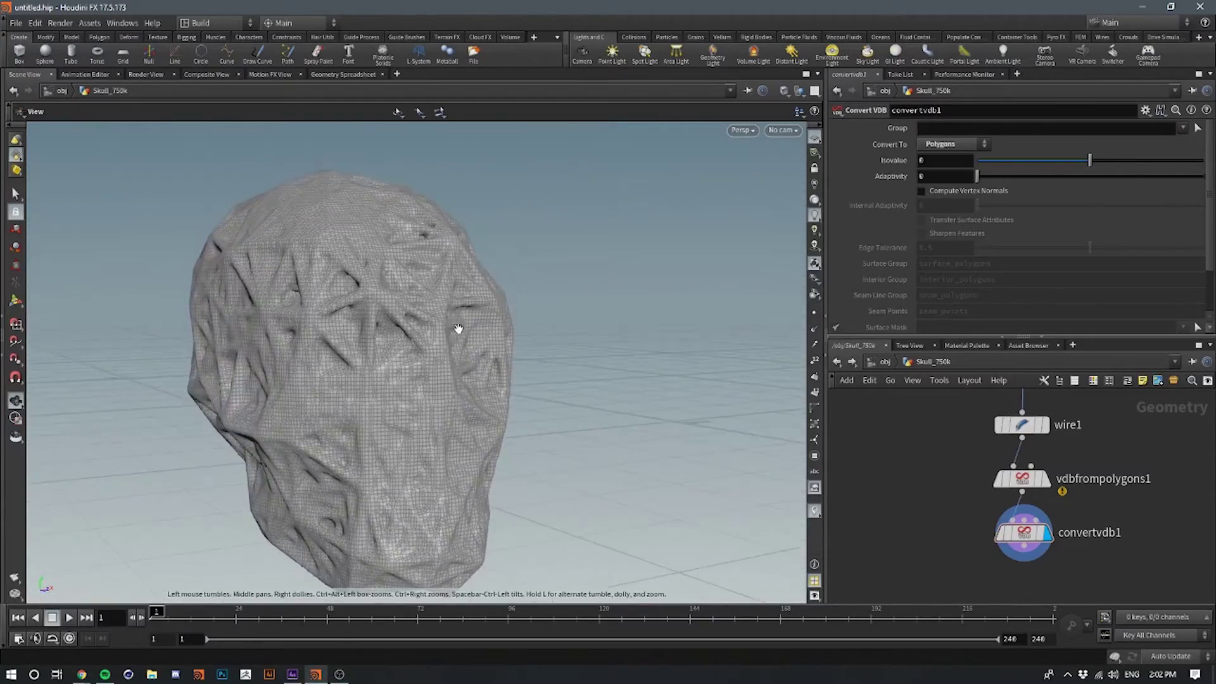
right_click_drag(475, 331, 420, 342)
left_click_drag(421, 342, 367, 365)
right_click_drag(367, 365, 263, 405)
left_click_drag(361, 390, 317, 394)
right_click_drag(507, 345, 617, 314)
left_click_drag(617, 314, 409, 329)
right_click_drag(410, 329, 339, 313)
left_click_drag(339, 312, 372, 378)
right_click_drag(371, 378, 220, 448)
middle_click_drag(220, 447, 391, 355)
scroll(396, 353, "down", 5)
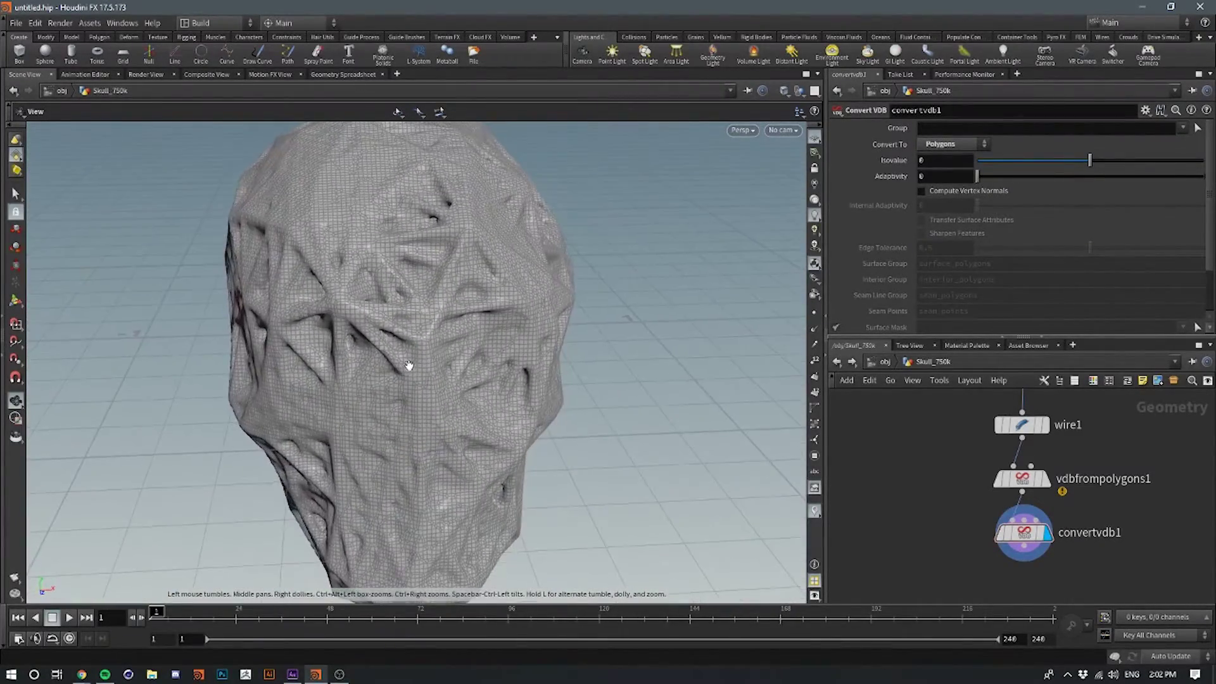
Add a Smooth node after convertvdb1 and display it
middle_click_drag(966, 562, 939, 515)
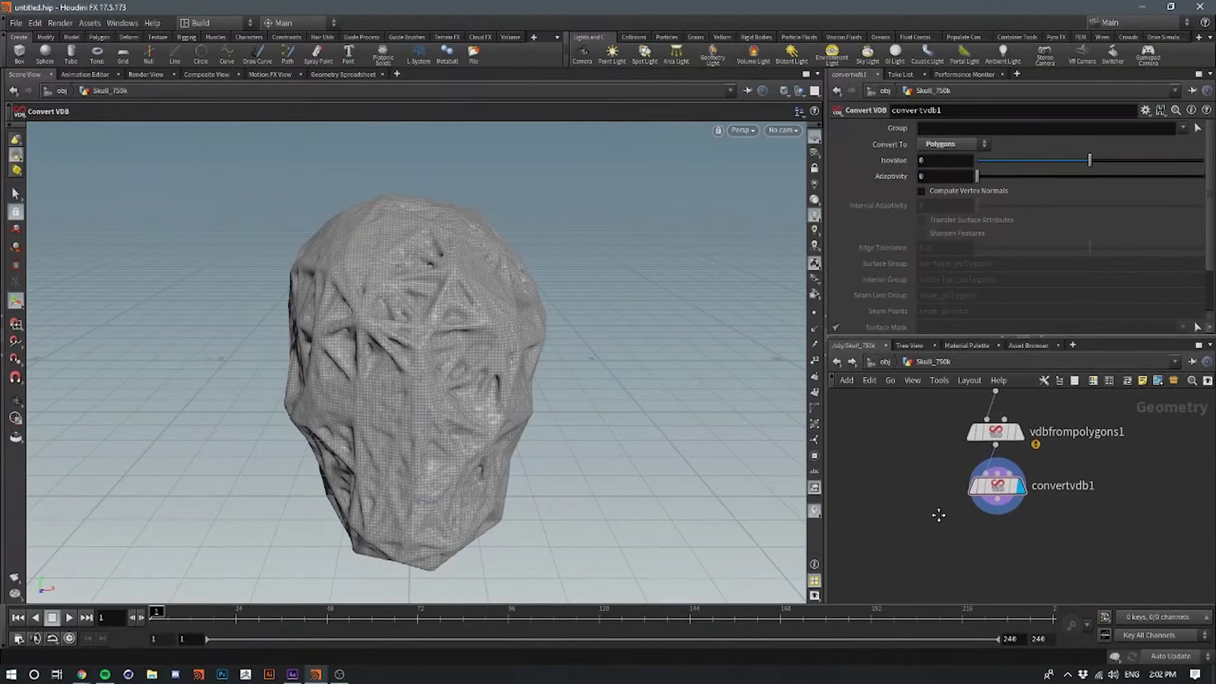
key("Tab")
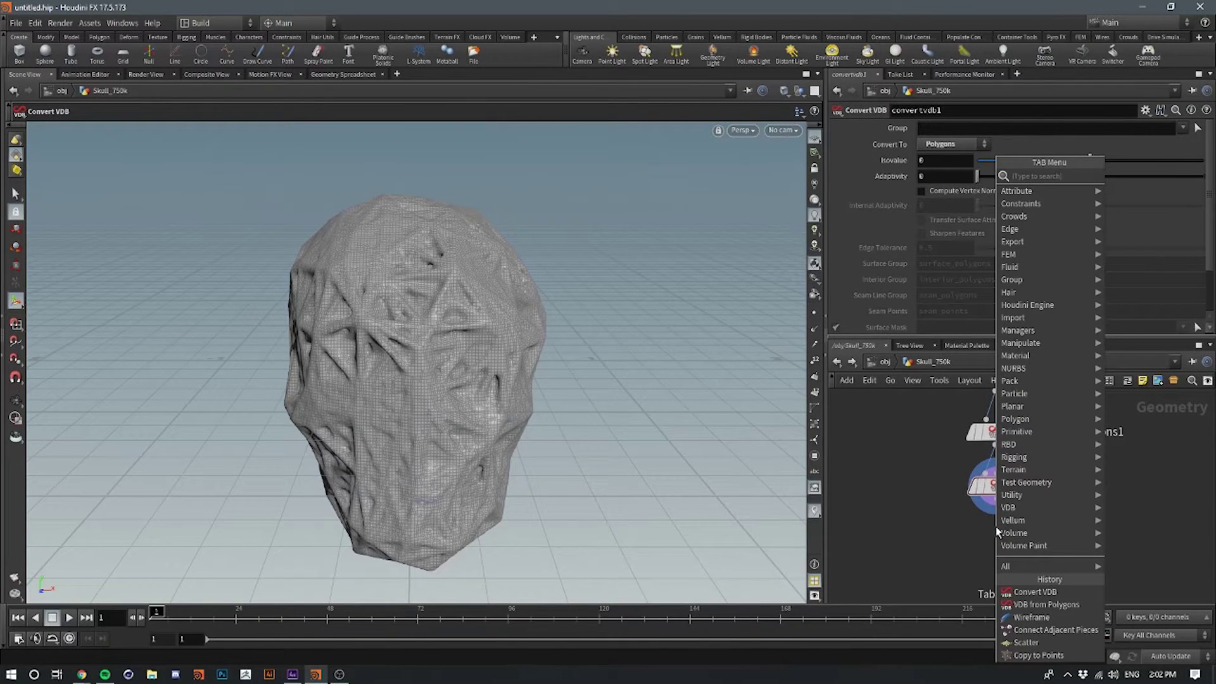
type("smo")
key("Return")
left_click(996, 535)
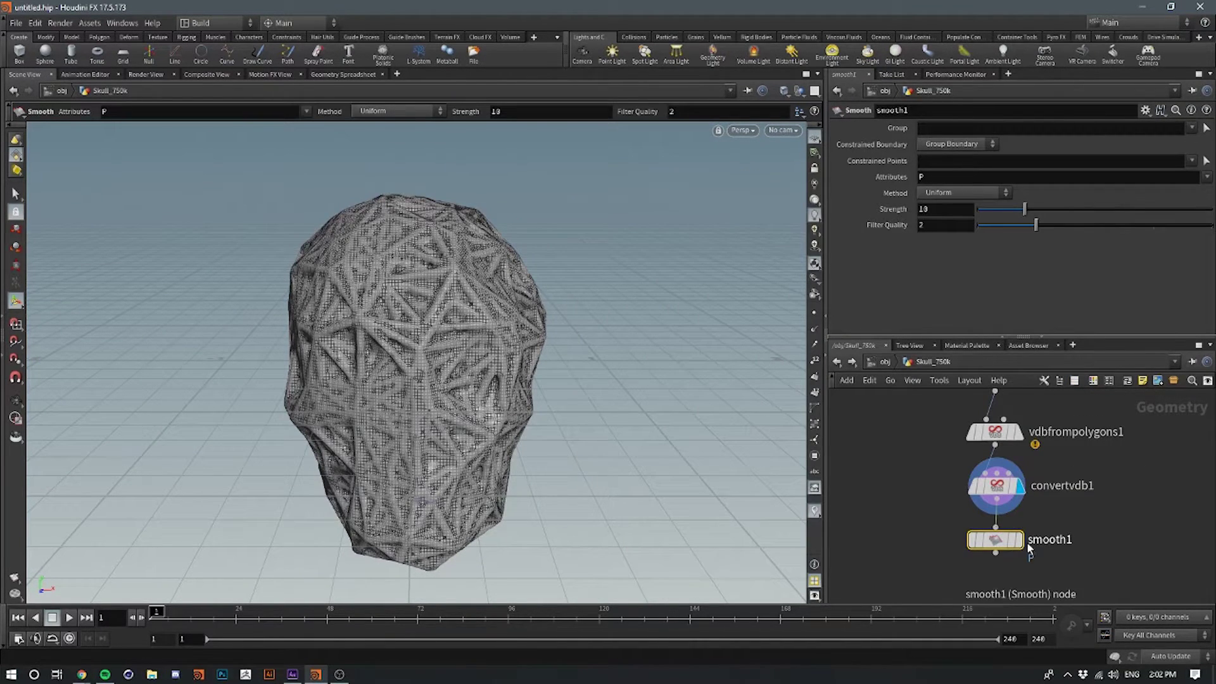
Try strengths of 36.3 and 6 on smooth1 while checking the creases, and set the strength back to 10
left_click_drag(472, 399, 399, 353, "alt")
right_click_drag(399, 352, 519, 345, "alt")
left_click_drag(518, 344, 580, 348, "alt")
right_click_drag(580, 348, 614, 325, "alt")
left_click_drag(614, 325, 450, 329, "alt")
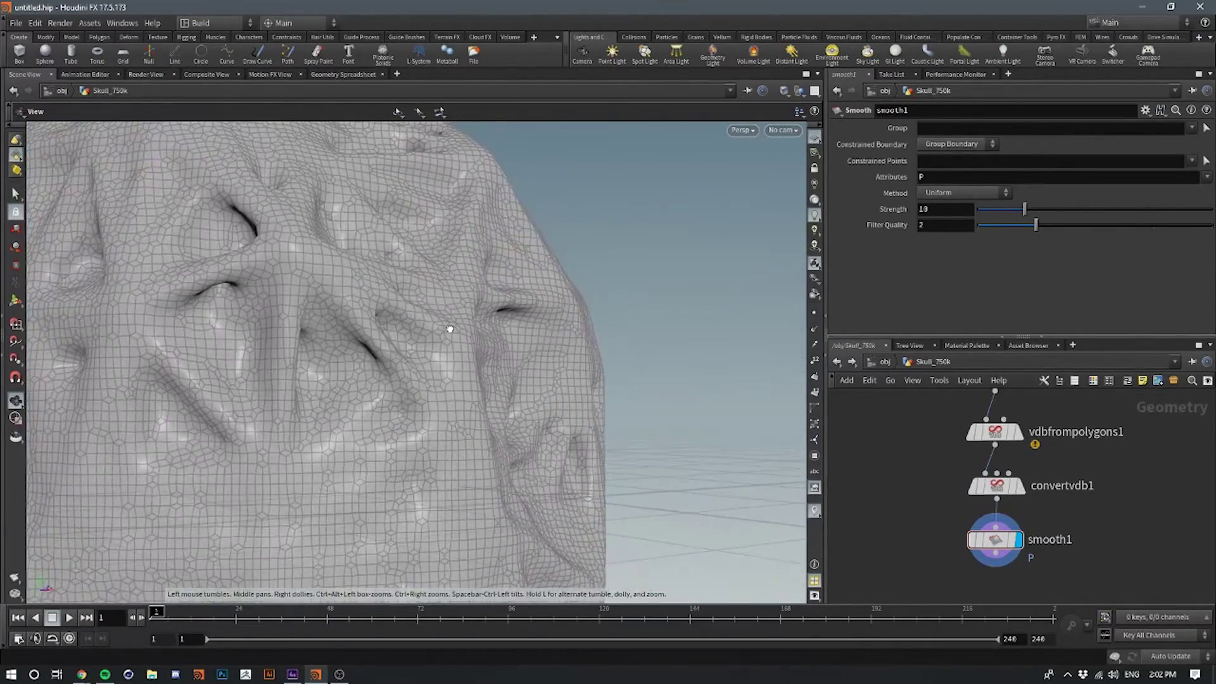
right_click_drag(451, 329, 523, 334, "alt")
key("Return")
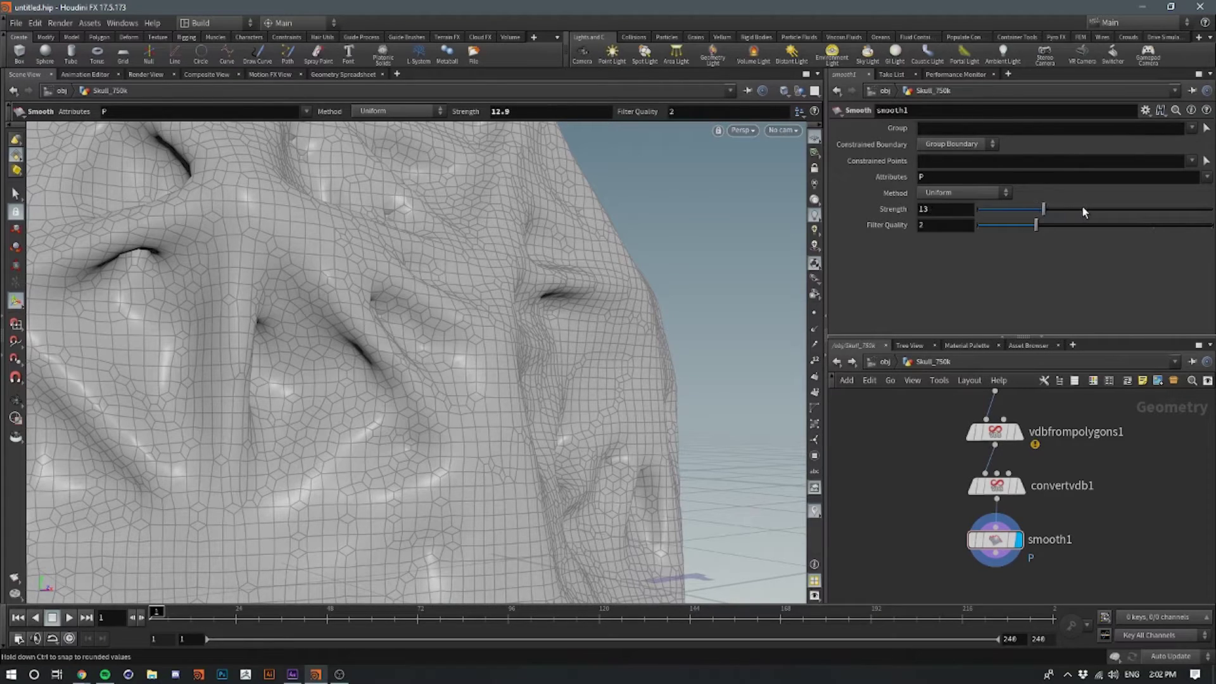
left_click_drag(484, 324, 357, 353, "alt")
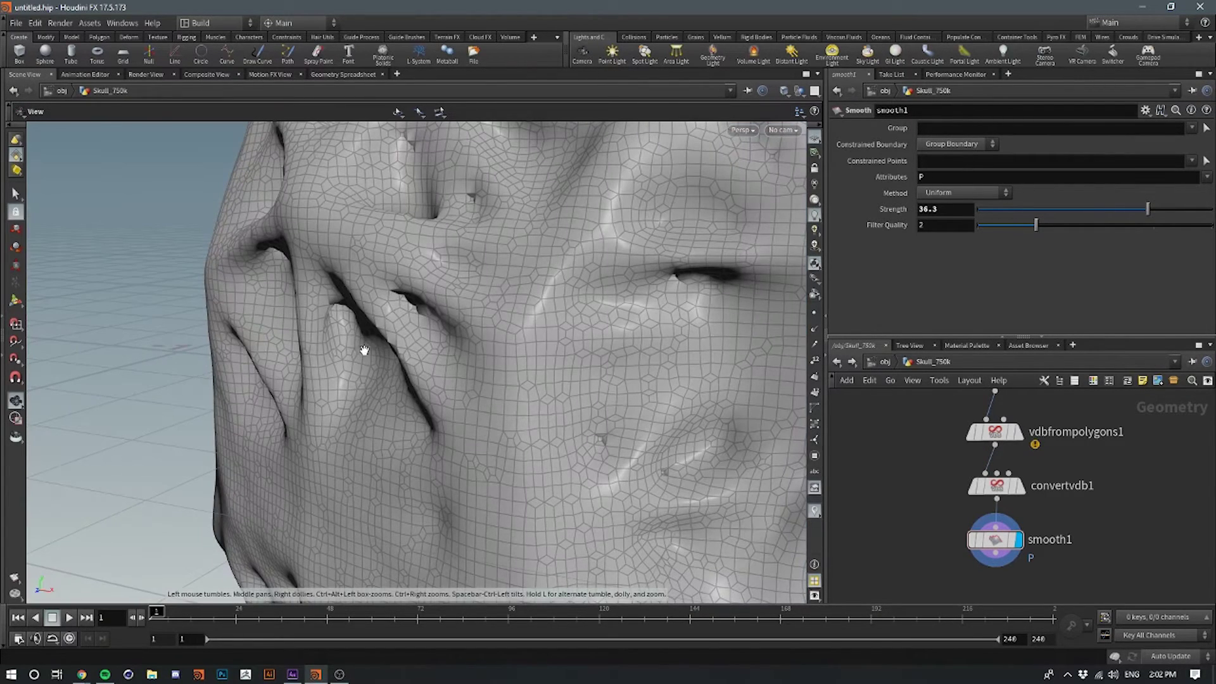
key("Return")
left_click_drag(1114, 205, 1075, 212)
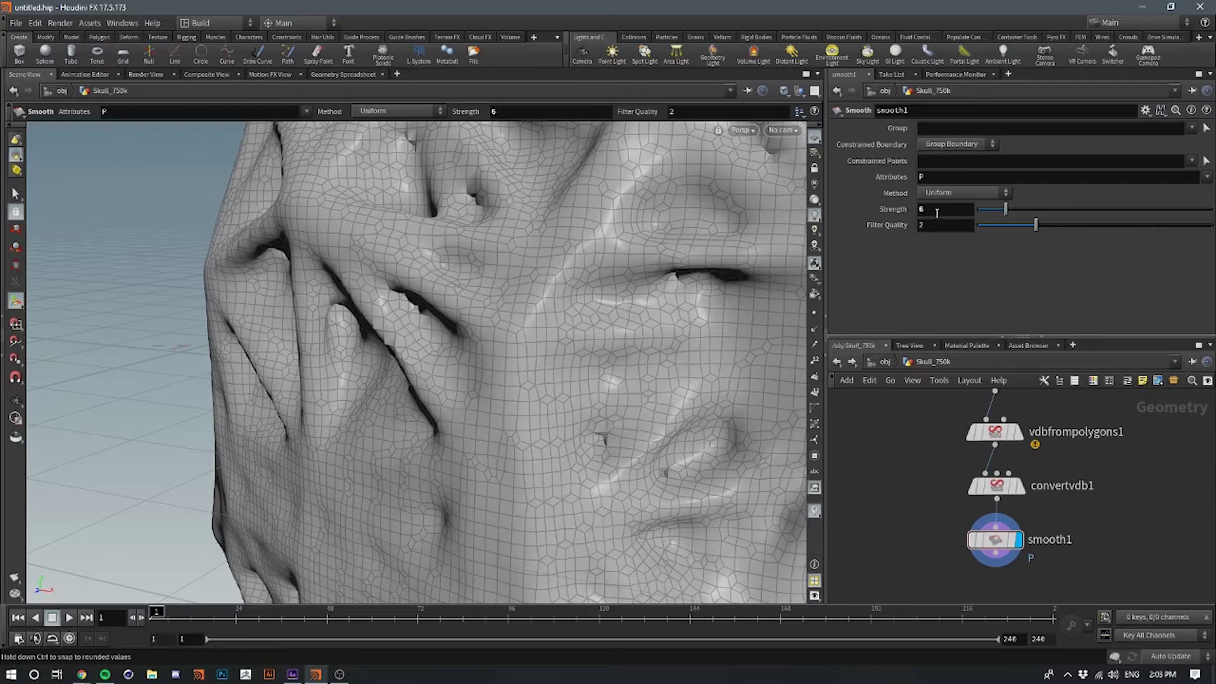
type("10")
key("Return")
key("Escape")
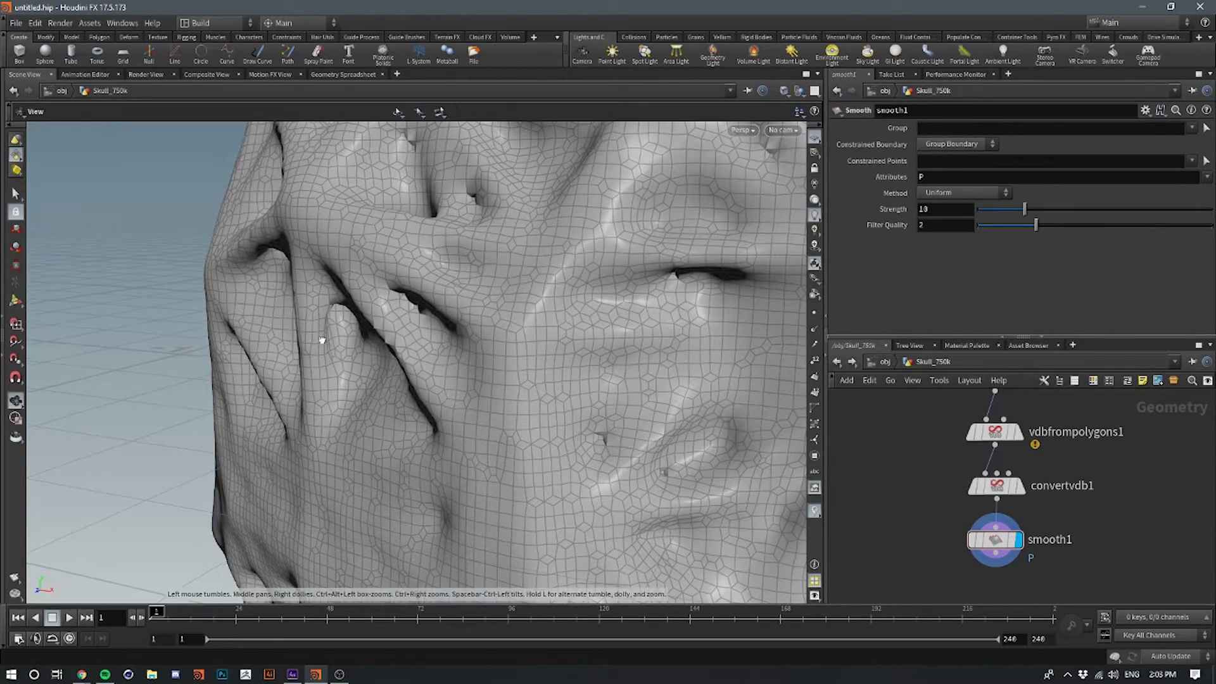
Examine the smoothed mesh close up around the deep creases for jagged edges
left_click_drag(320, 338, 350, 327)
right_click_drag(351, 326, 418, 325)
left_click_drag(418, 325, 447, 307)
right_click_drag(447, 307, 849, 209)
left_click_drag(525, 281, 568, 264)
right_click_drag(567, 264, 627, 277)
left_click_drag(627, 277, 391, 372)
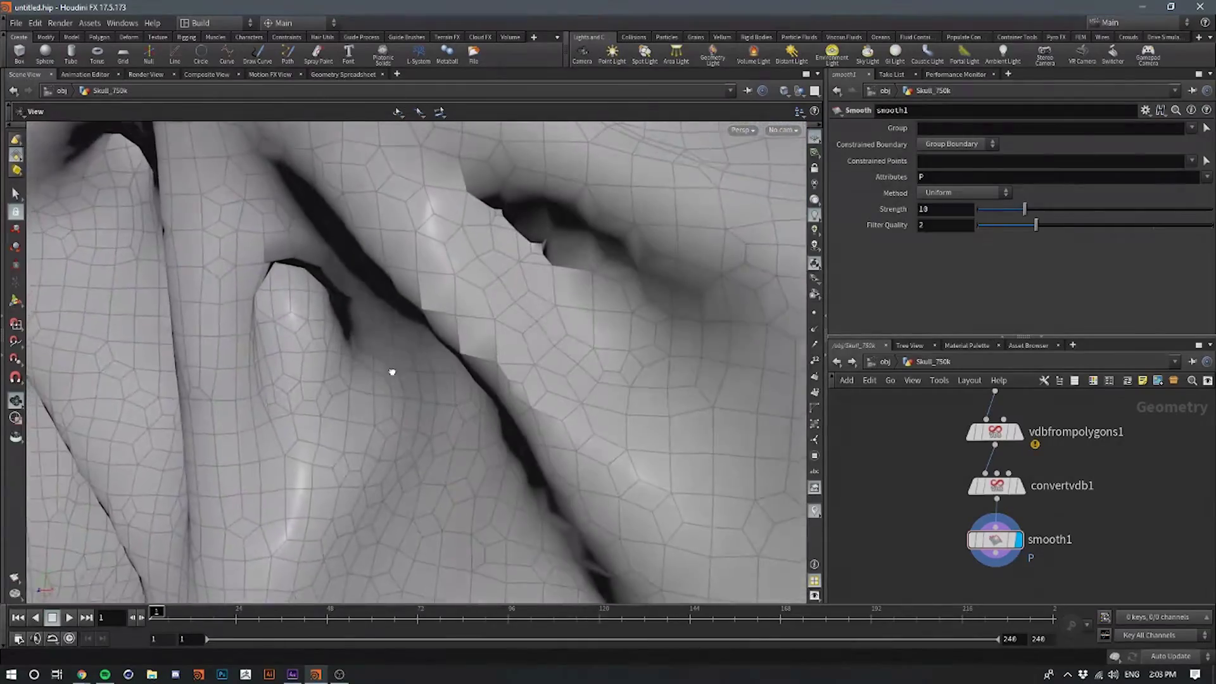
right_click_drag(391, 372, 438, 414)
left_click_drag(438, 414, 431, 432, "alt")
right_click_drag(431, 432, 323, 355, "alt")
Add a Subdivide node after smooth1 and display it
middle_click_drag(919, 521, 927, 484)
key("Tab")
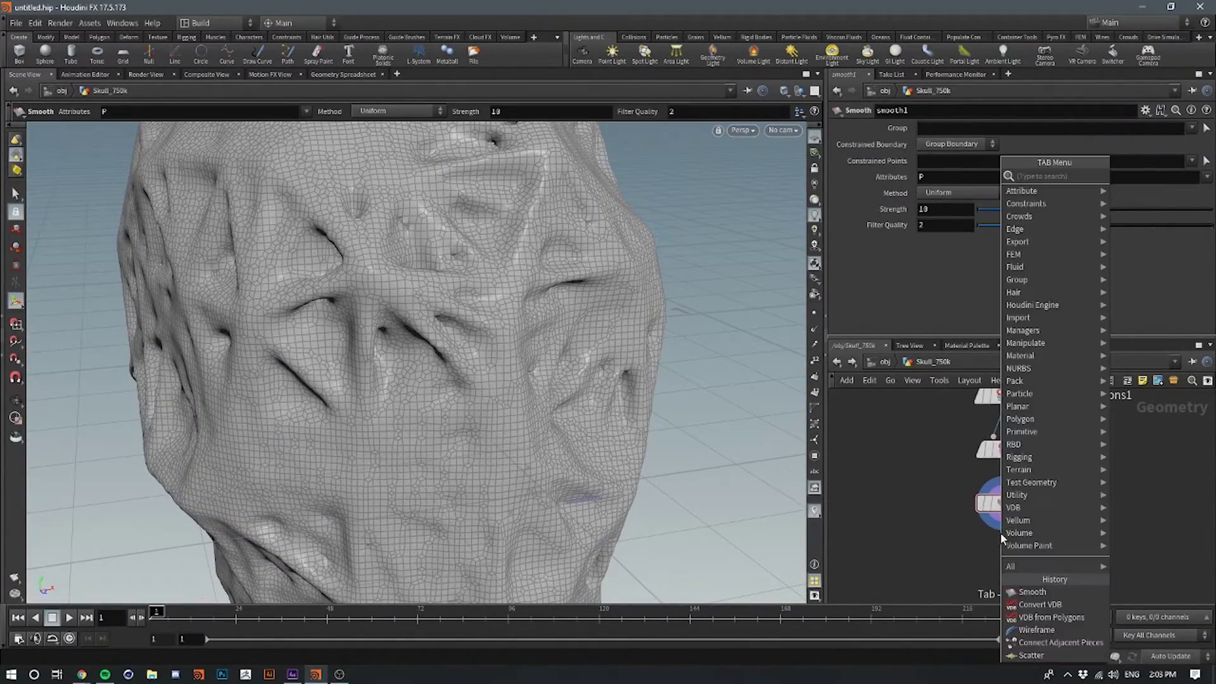
type("subd")
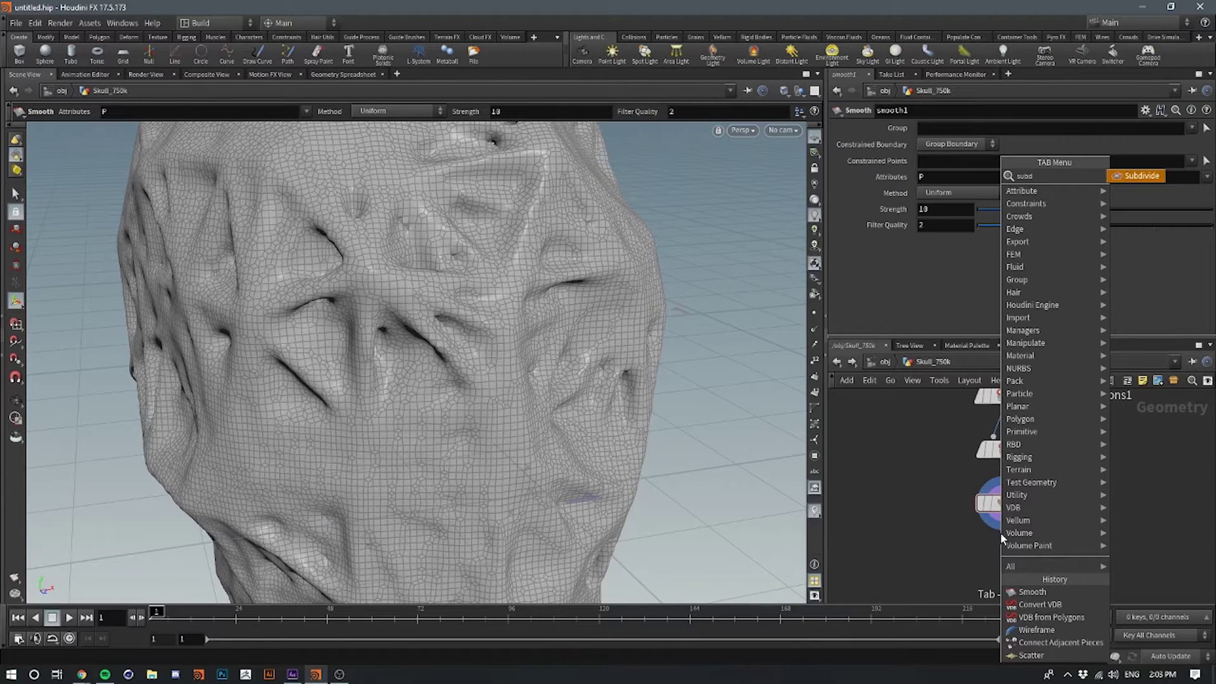
key("Return")
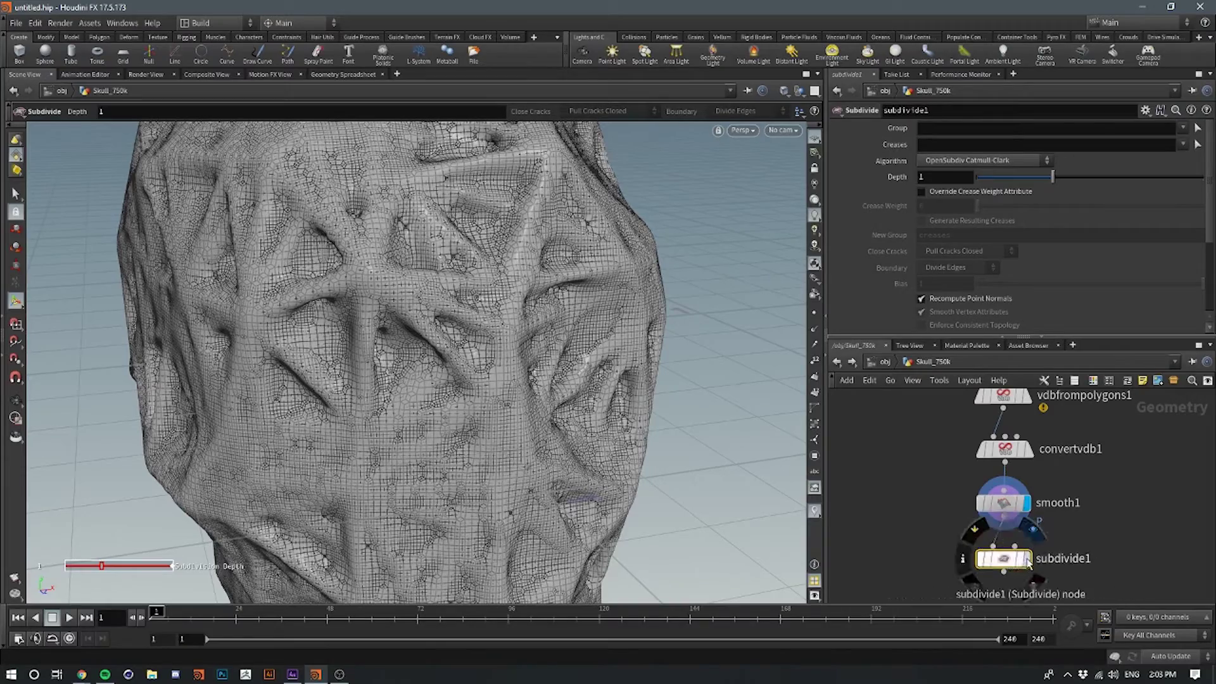
left_click(1026, 560)
Examine the subdivided skull surface from the front and side, including its creases and overall shape
left_click_drag(499, 374, 407, 356)
scroll(616, 334, "up", 4)
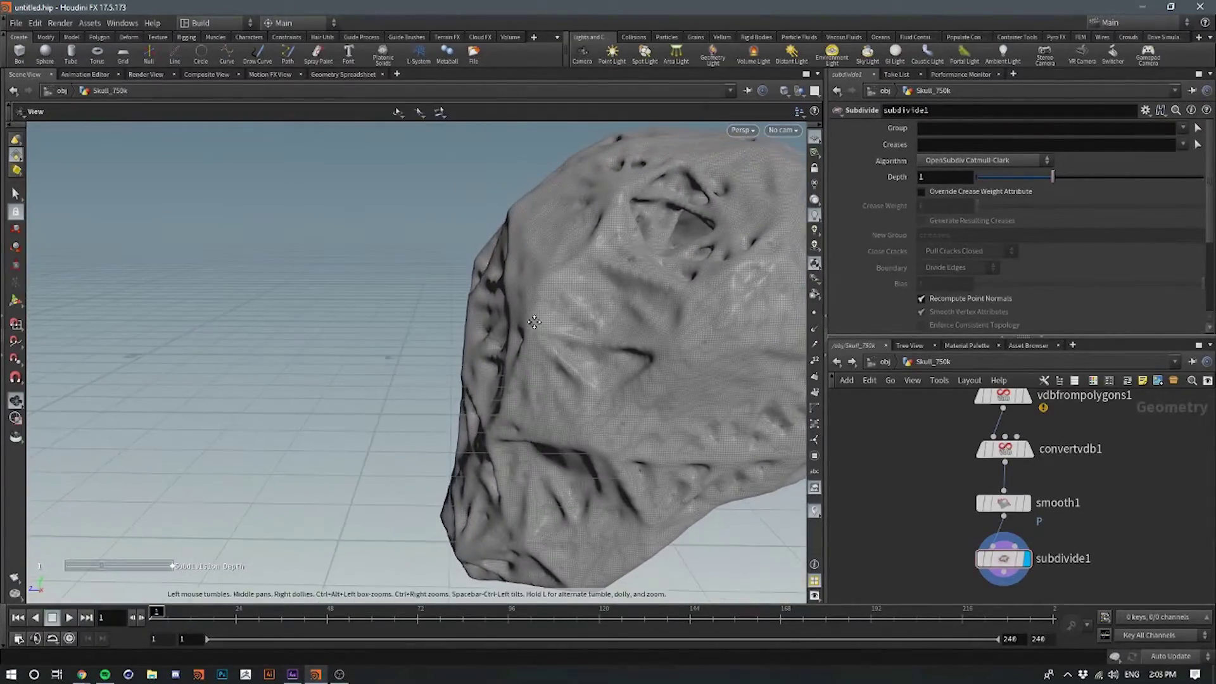
middle_click_drag(538, 322, 445, 329)
right_click_drag(445, 329, 684, 159)
middle_click_drag(684, 158, 663, 217)
left_click_drag(663, 217, 617, 279)
right_click_drag(616, 279, 377, 334)
left_click_drag(378, 334, 548, 295)
middle_click_drag(428, 319, 440, 266)
left_click_drag(440, 266, 442, 361)
middle_click_drag(443, 361, 476, 370)
key("Return")
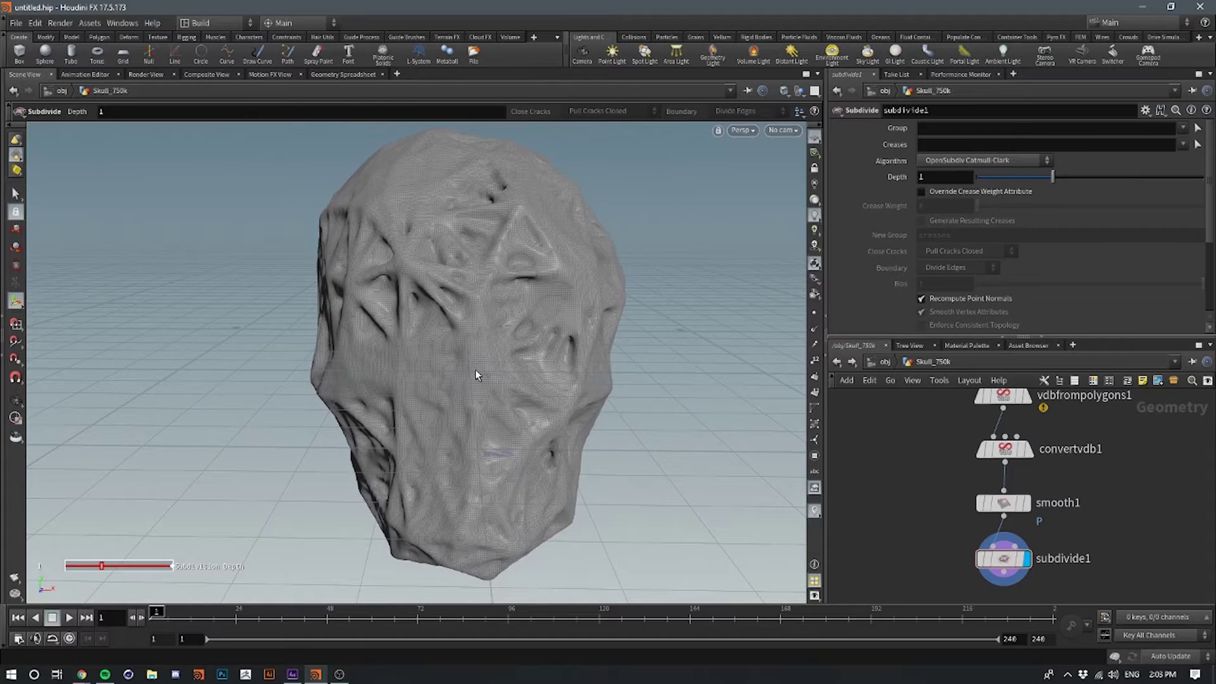
left_click_drag(475, 370, 558, 429)
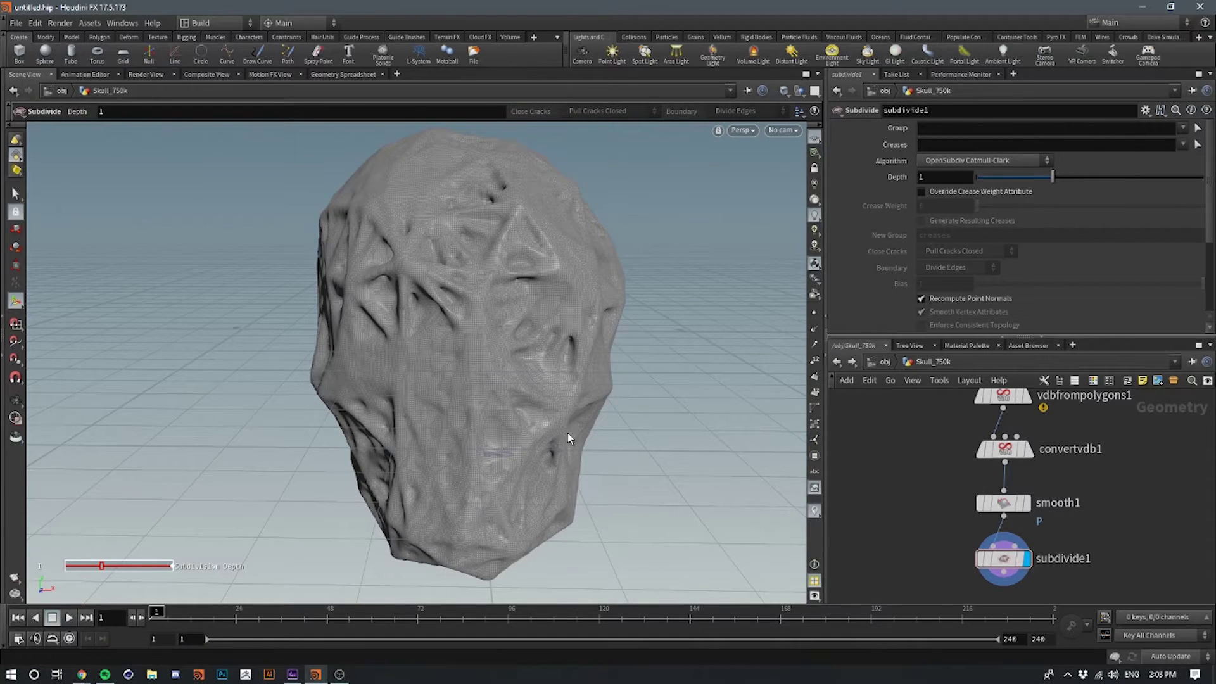